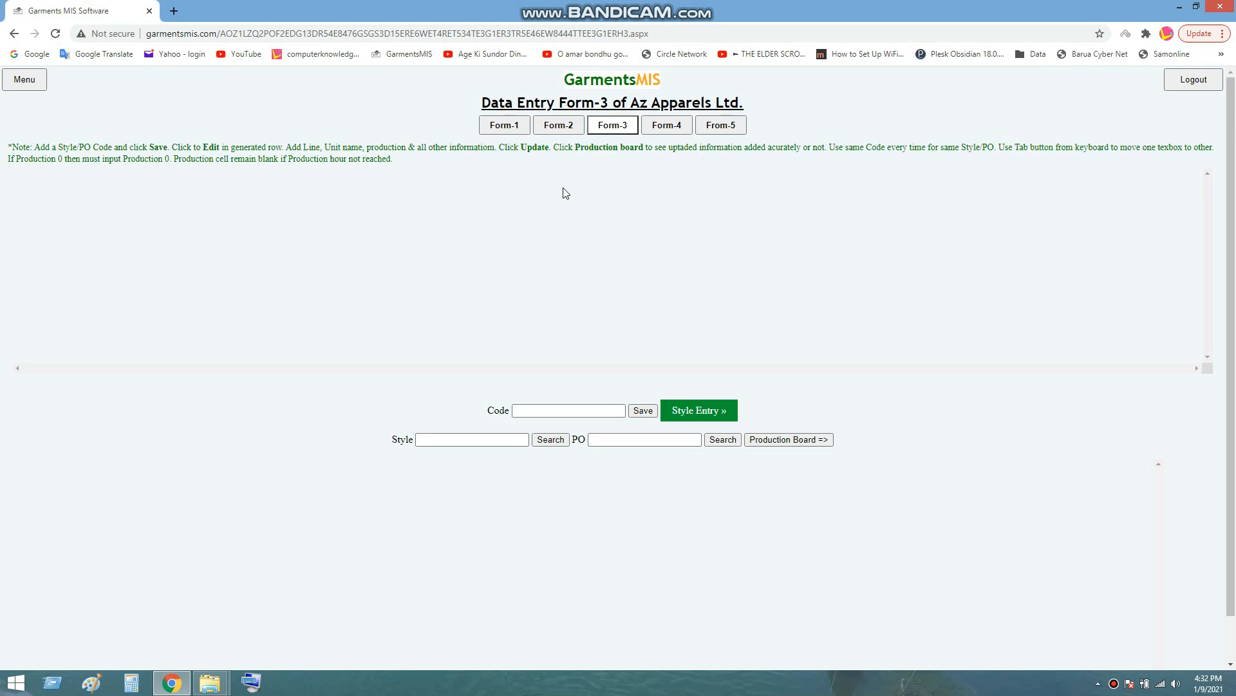
- Add a production entry row for style code 1 and save it
click(545, 413)
click(545, 410)
text(1)
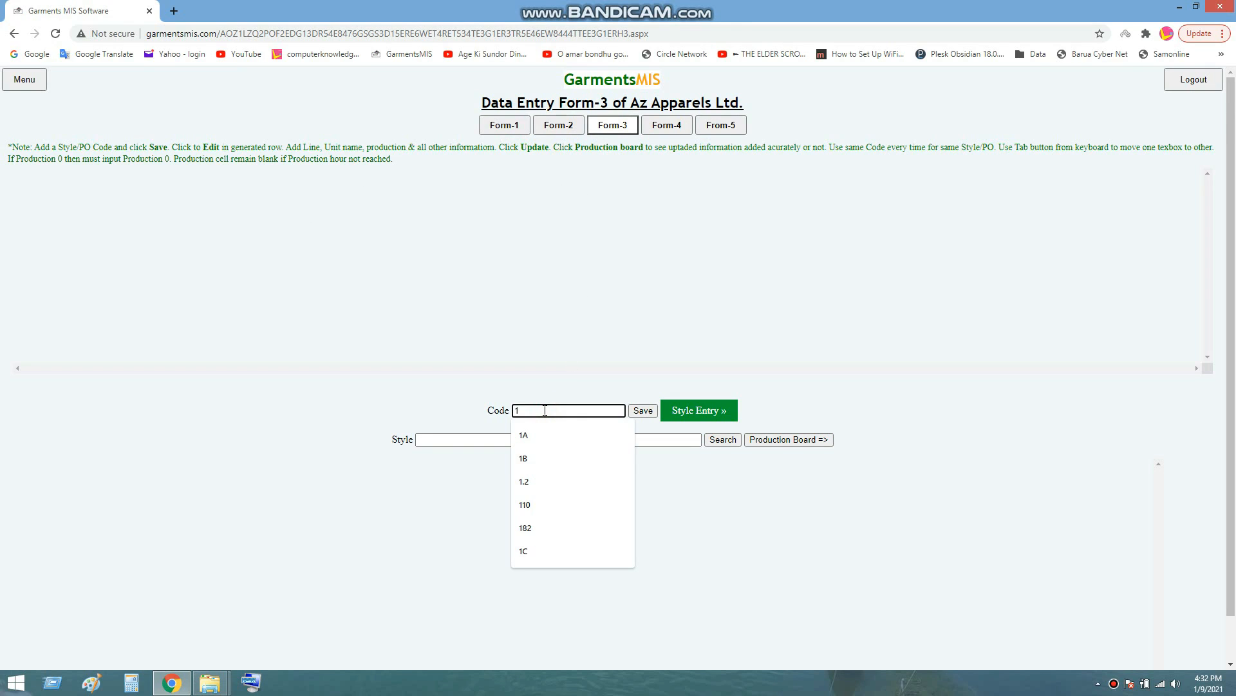
click(642, 414)
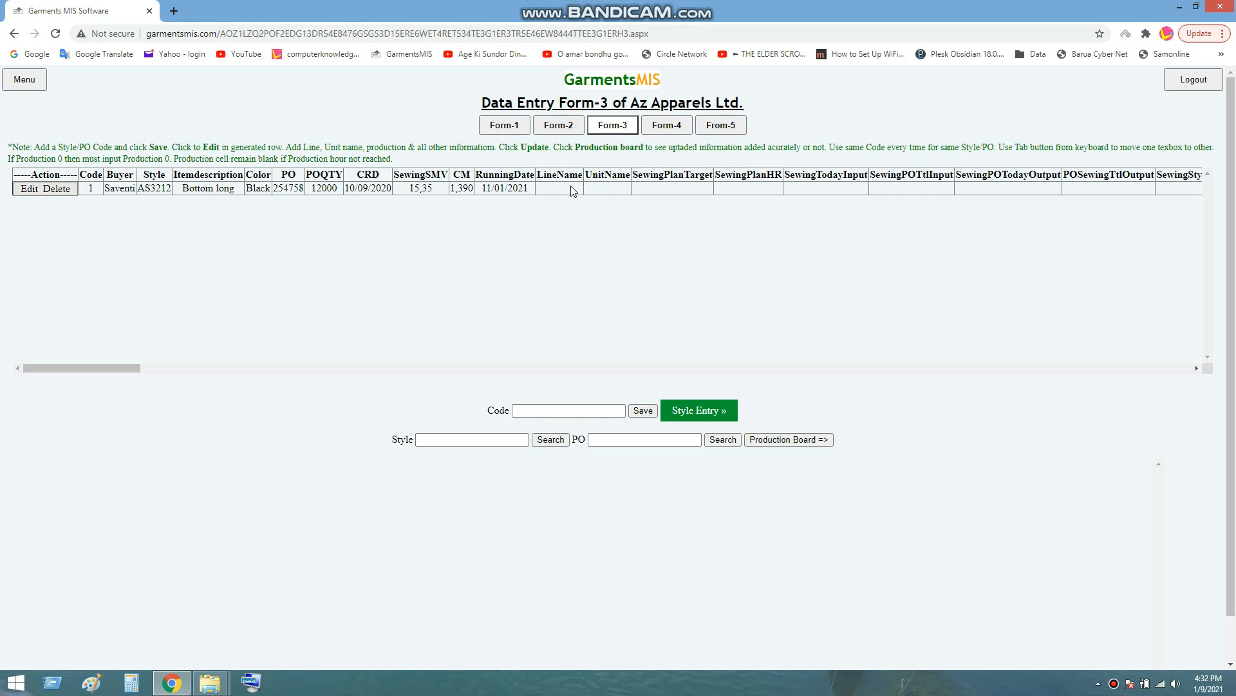
- Edit the code 1 row, setting its line name to L-1 and its unit name to Unit-1
click(29, 190)
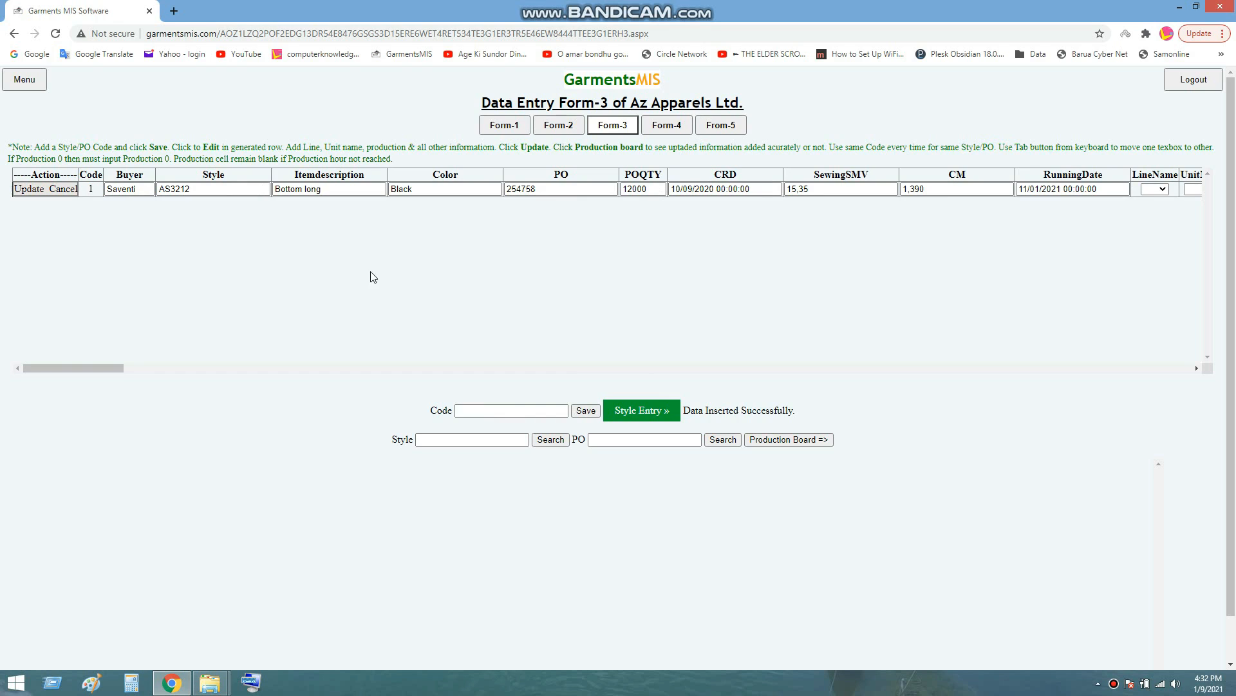
drag(52, 369, 38, 370)
click(1161, 190)
click(1154, 212)
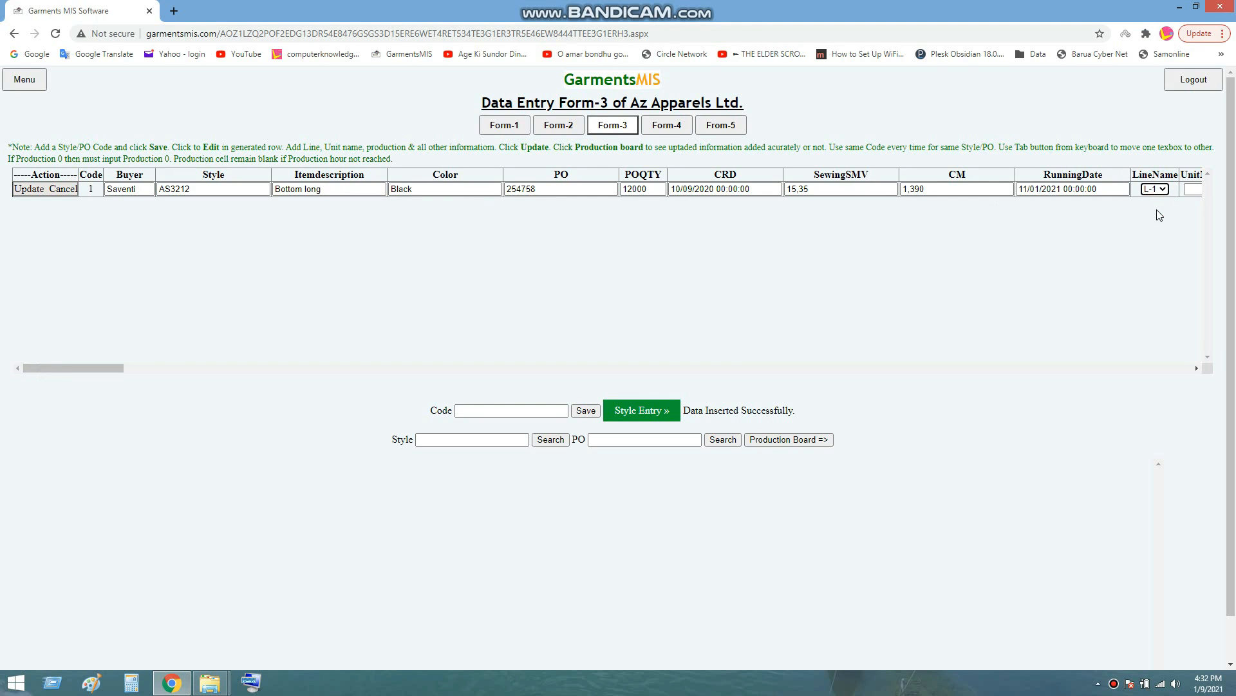
click(1196, 368)
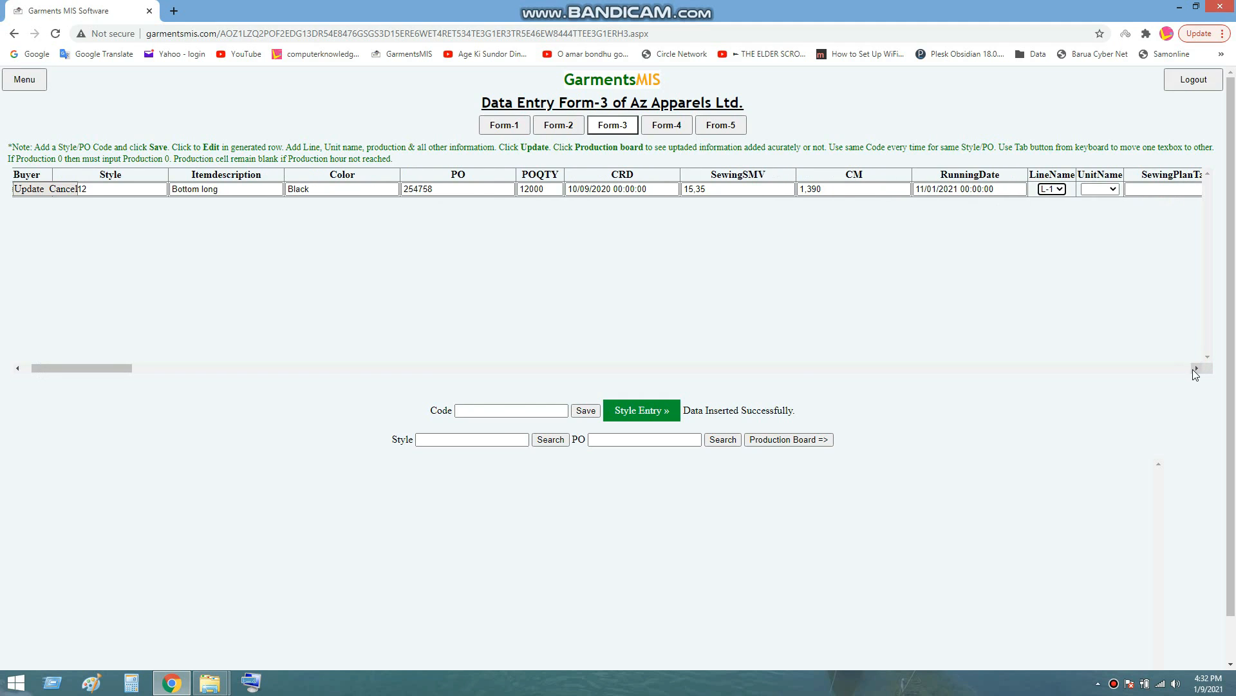
click(1114, 189)
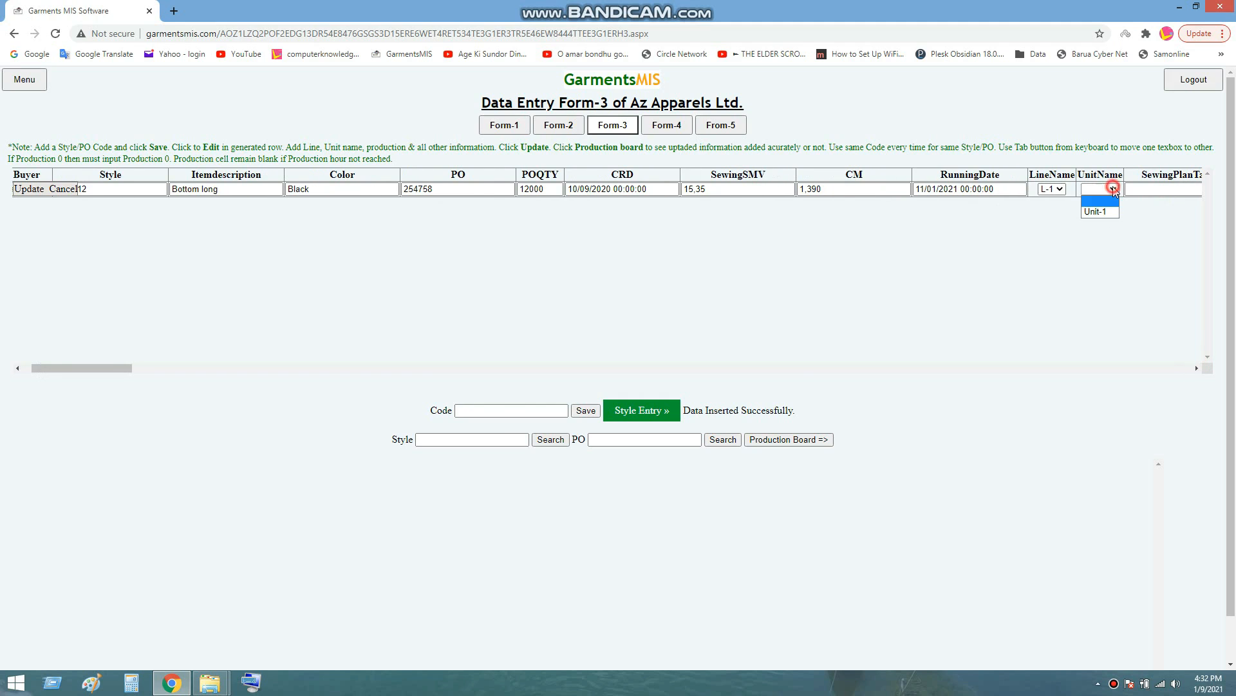
click(1099, 212)
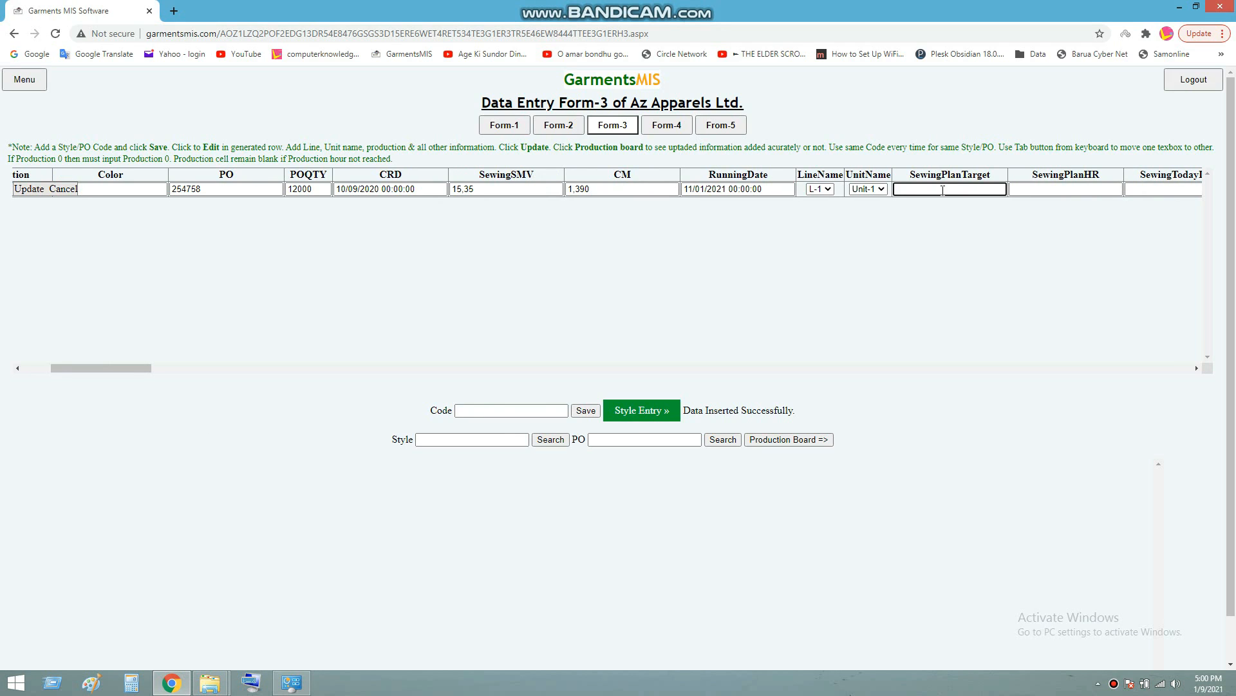
- Set SewingPlanTarget to 1200 and SewingPlanHR to 10 for the row
text(1200)
key(Tab)
text(10)
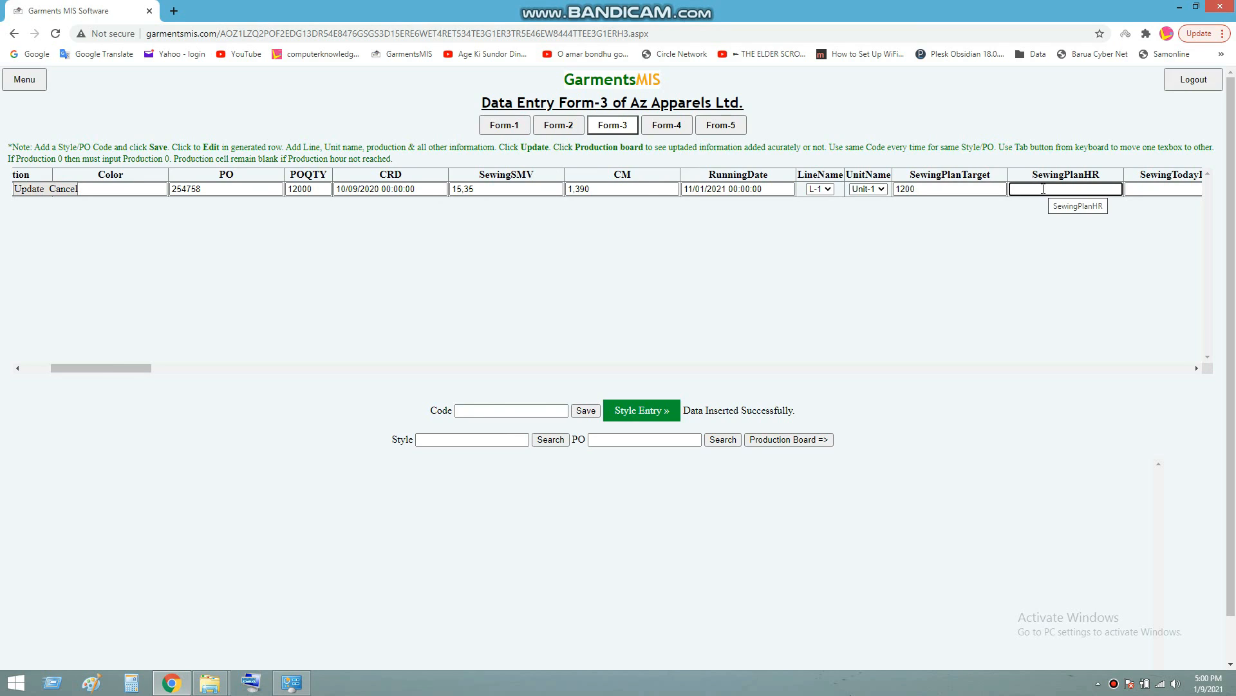
key(Tab)
key(Tab)
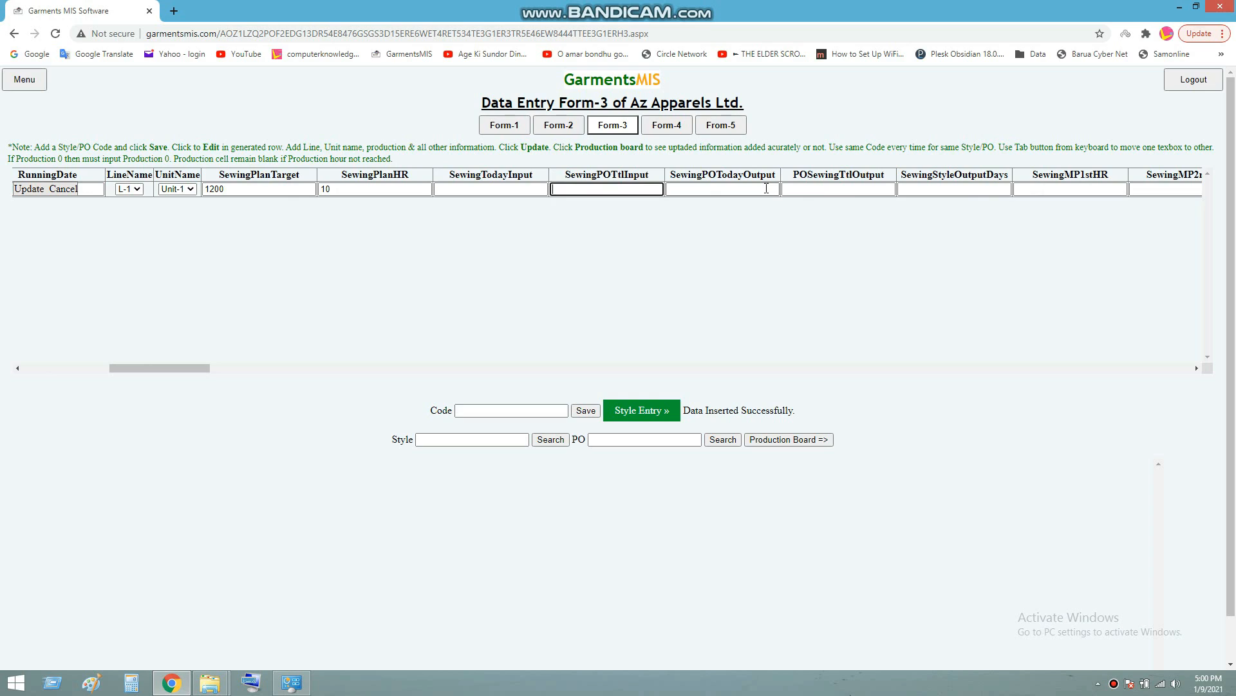
- Set SewingMP1stHR to 55, leaving the sewing input, output and output-days fields blank
click(488, 190)
click(591, 189)
click(686, 188)
click(793, 189)
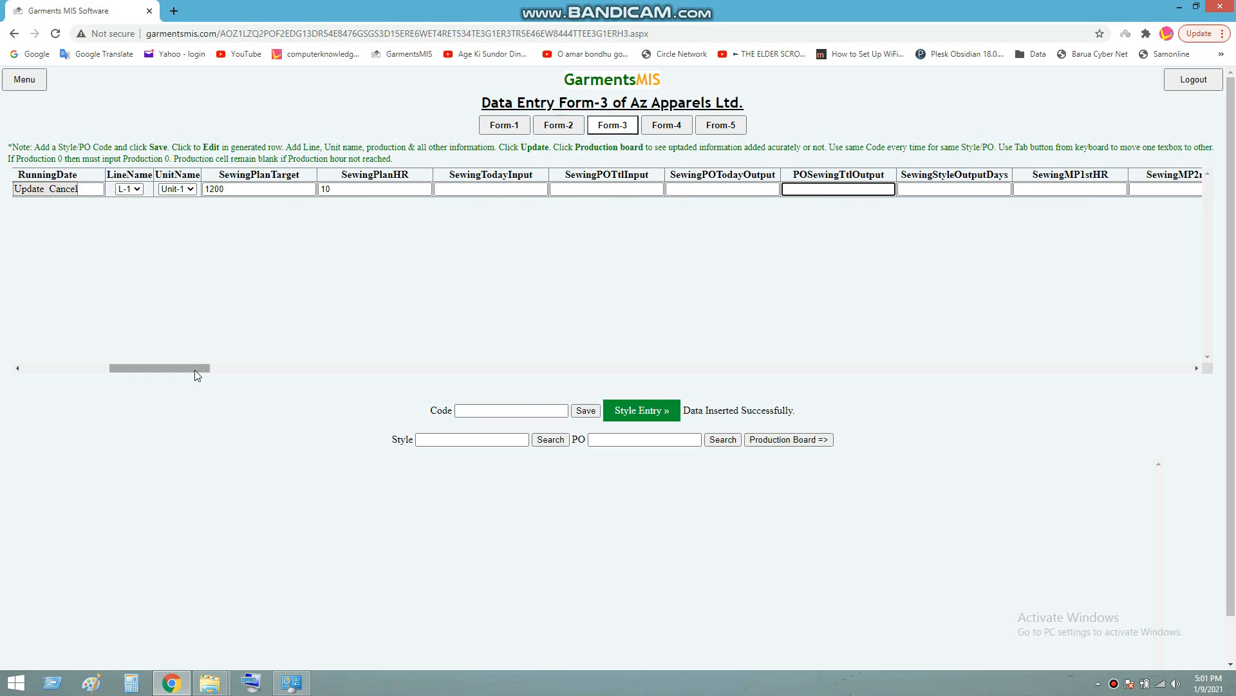
drag(193, 370, 235, 373)
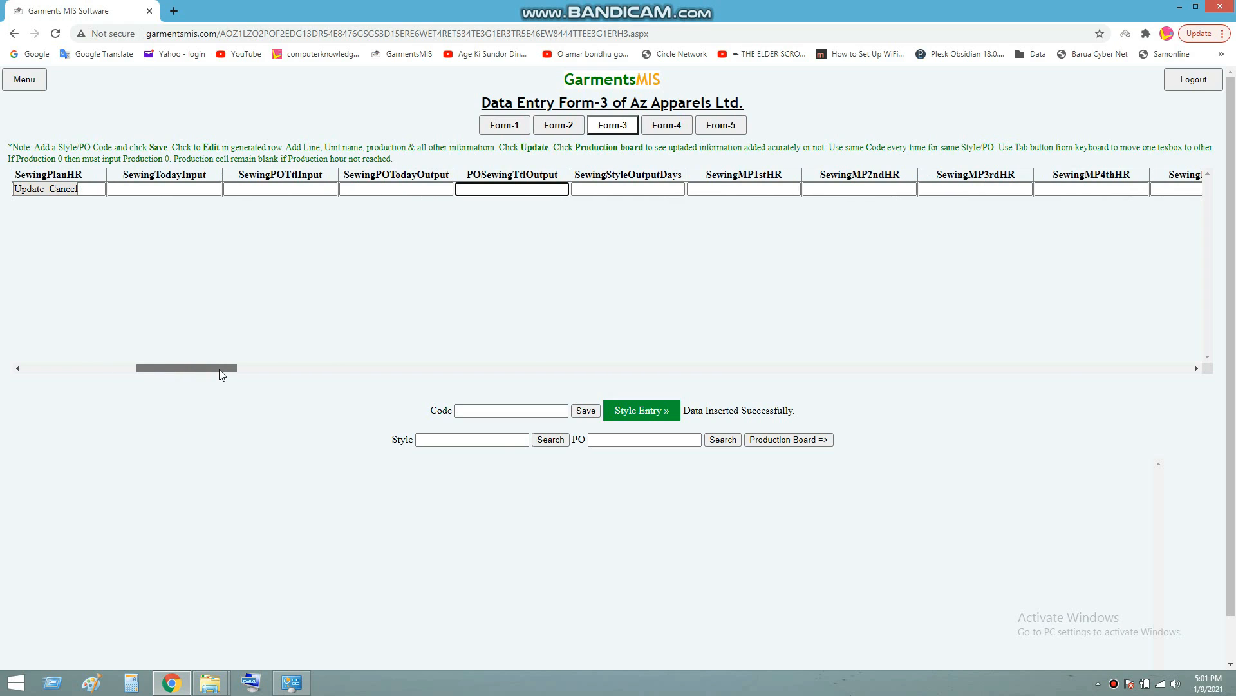
key(Tab)
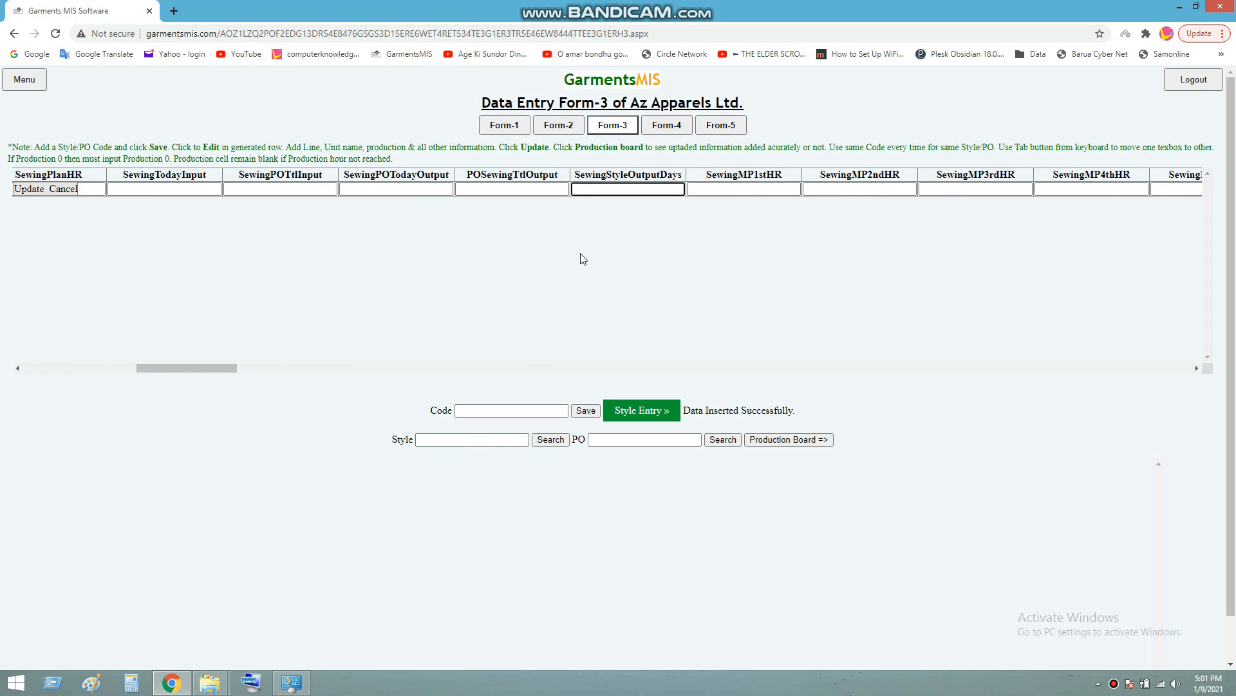
click(707, 189)
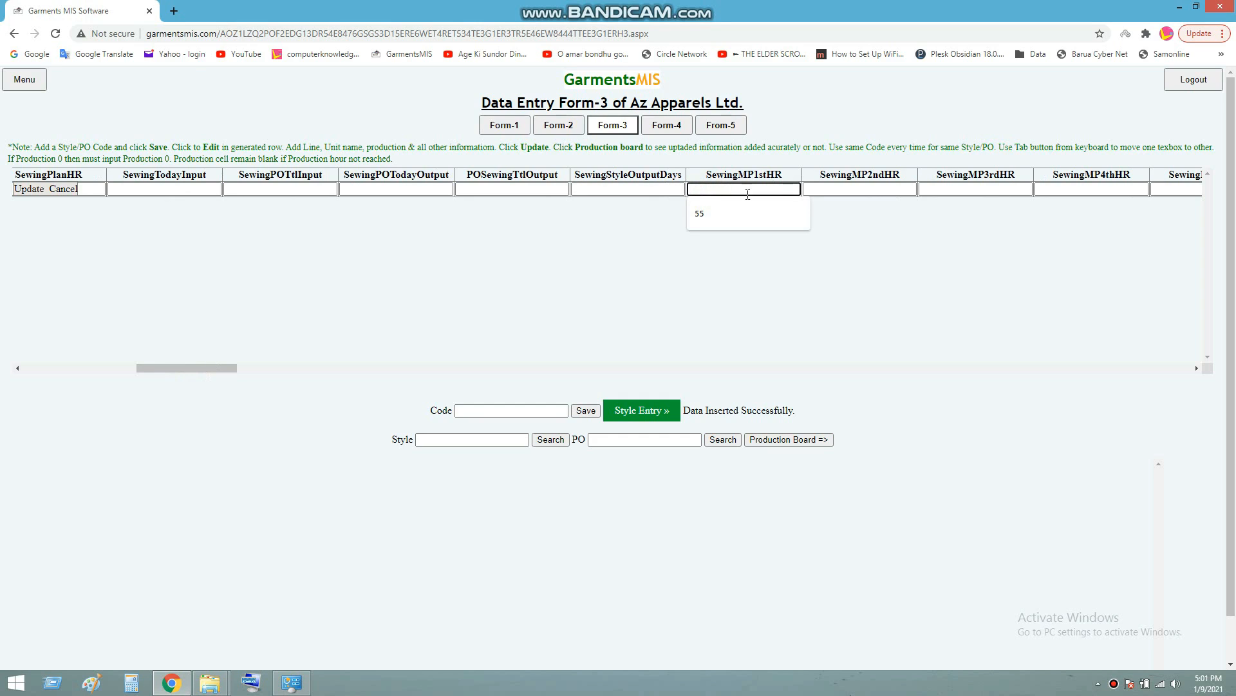
click(718, 213)
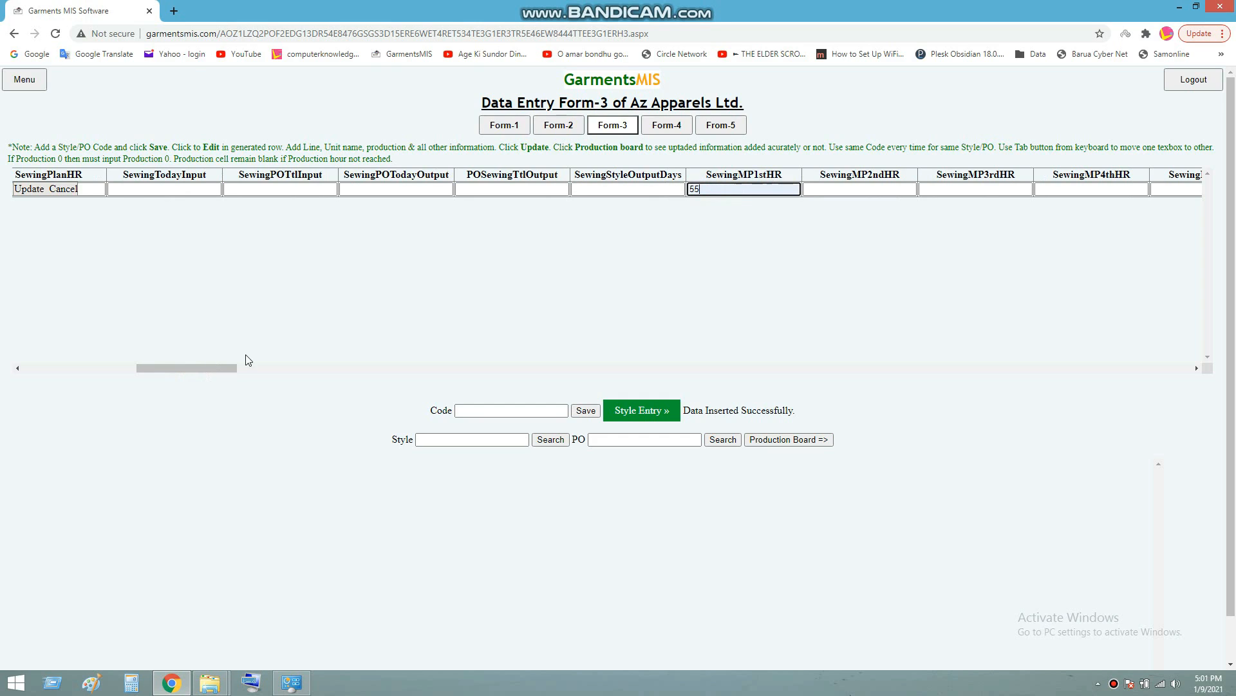
- Set SewingTarget1stHR to 120 and Sewing1stHRProduction to 100
click(171, 369)
drag(227, 366, 356, 370)
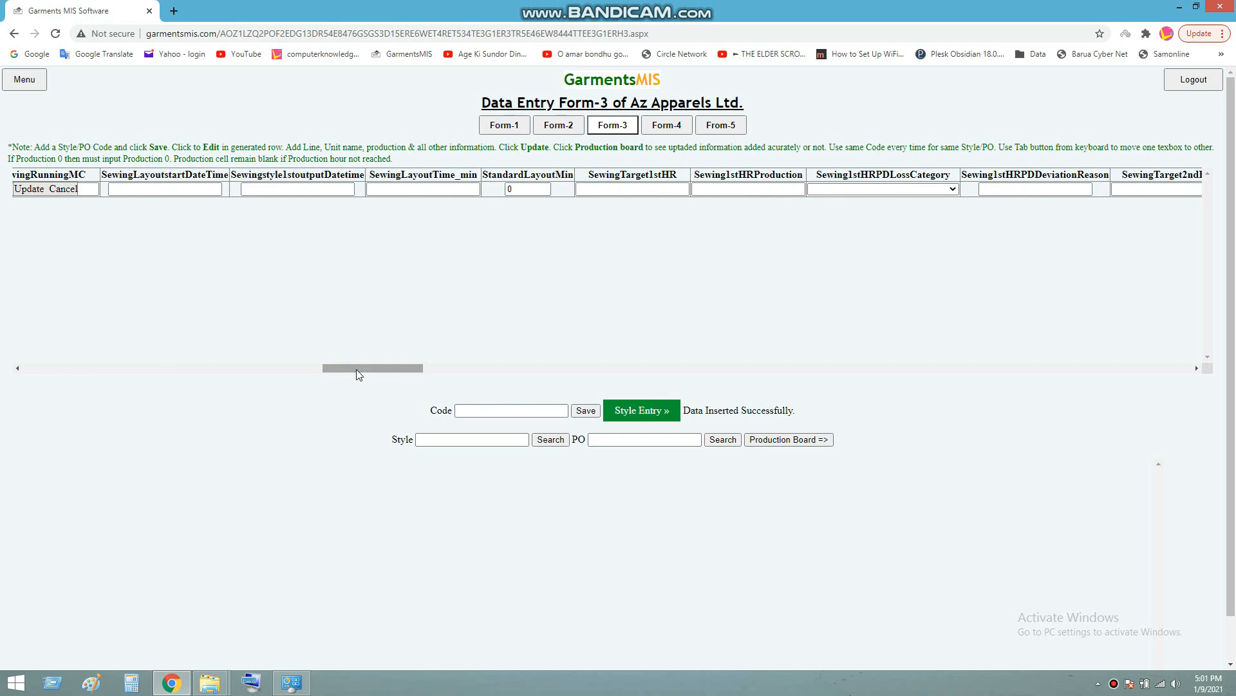
click(610, 188)
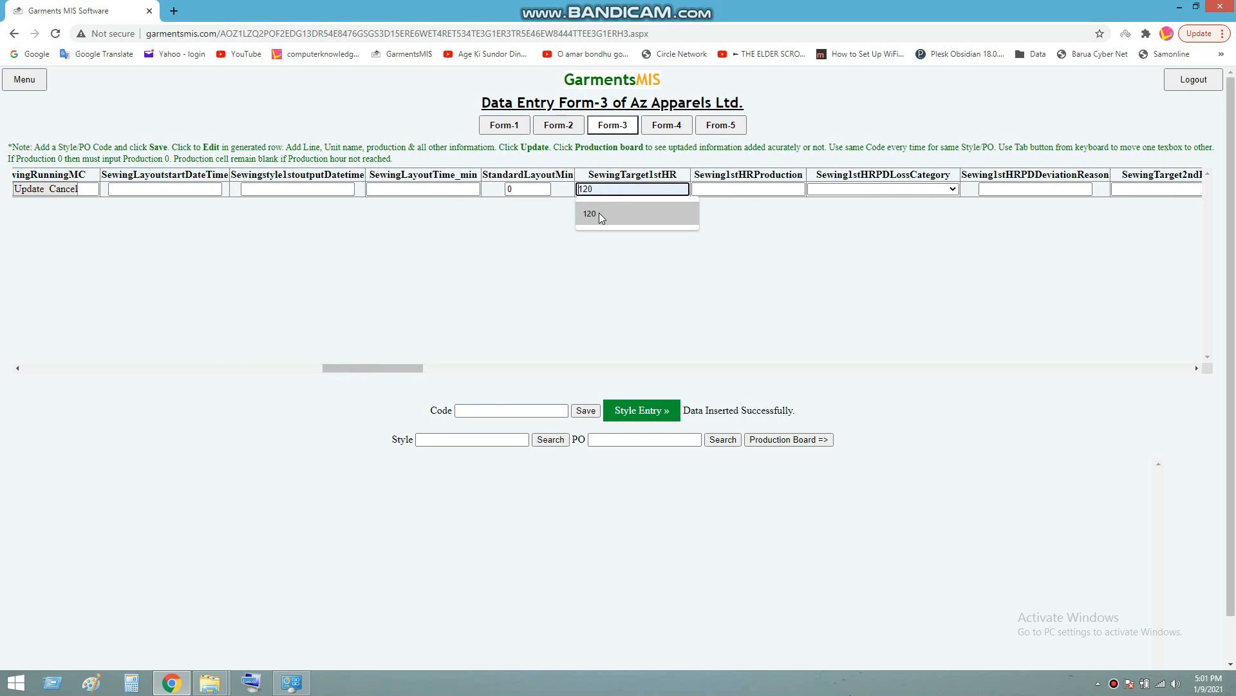
click(599, 212)
click(736, 189)
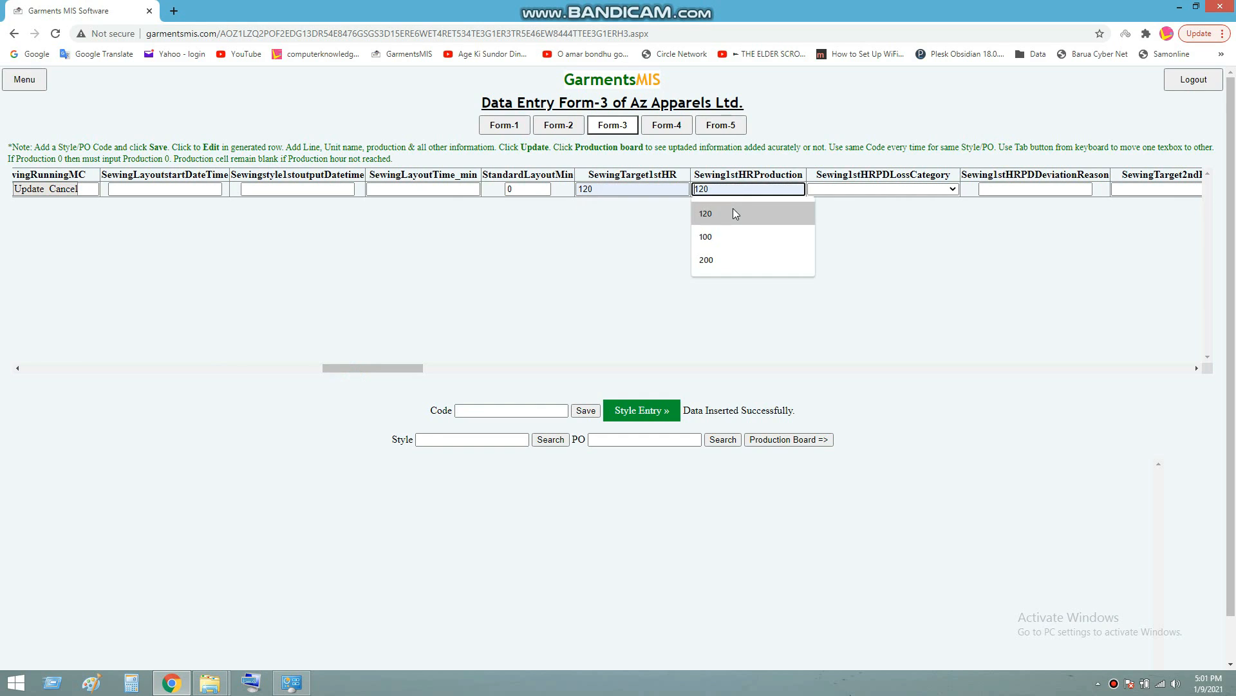
click(718, 233)
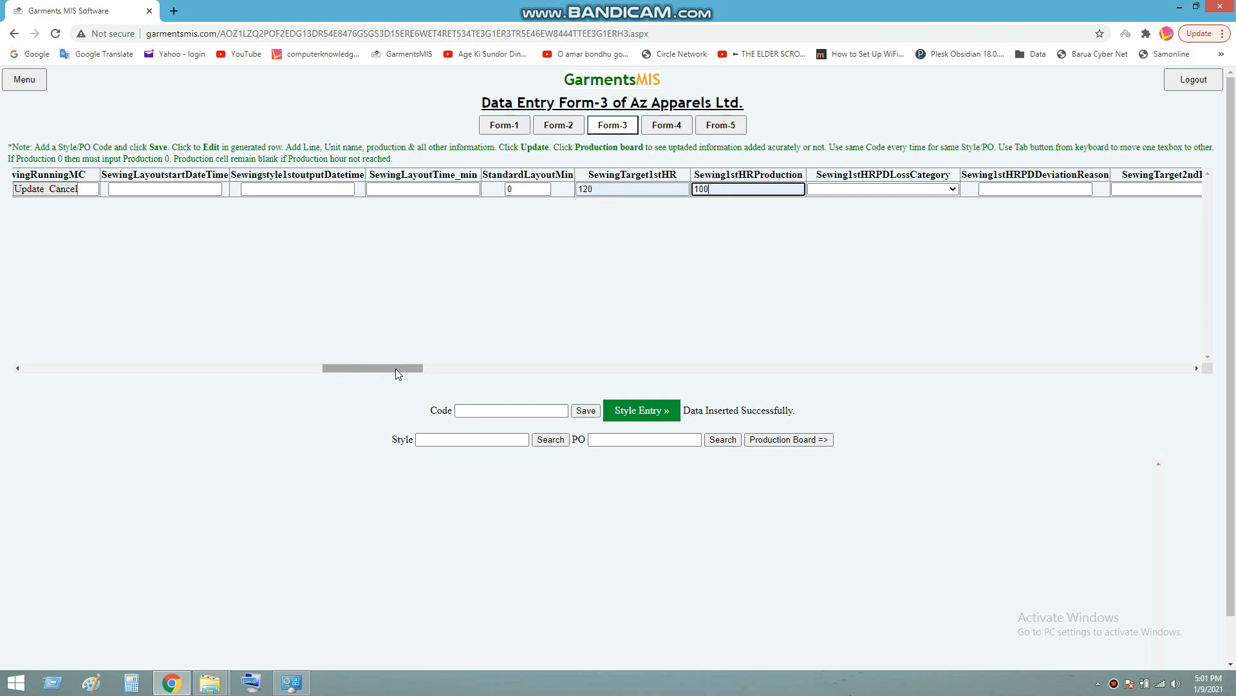
- Set SewingLineDefect to 12 and update the row
drag(395, 368, 989, 370)
click(1033, 188)
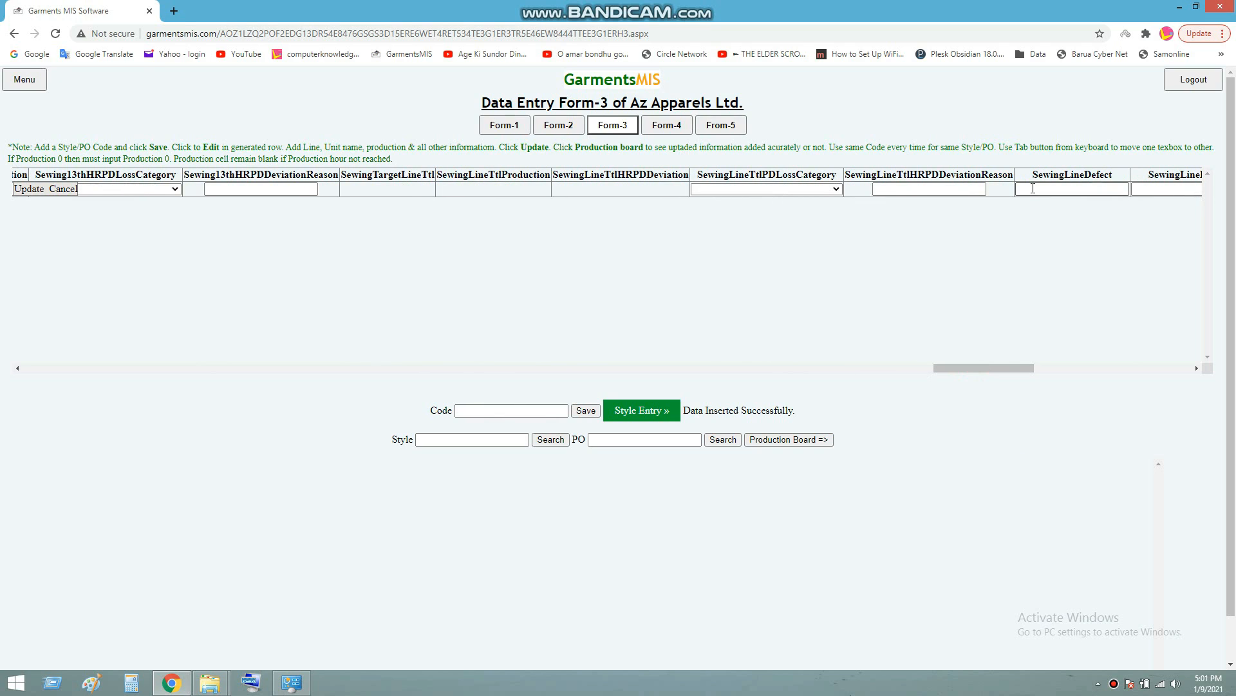
click(1031, 213)
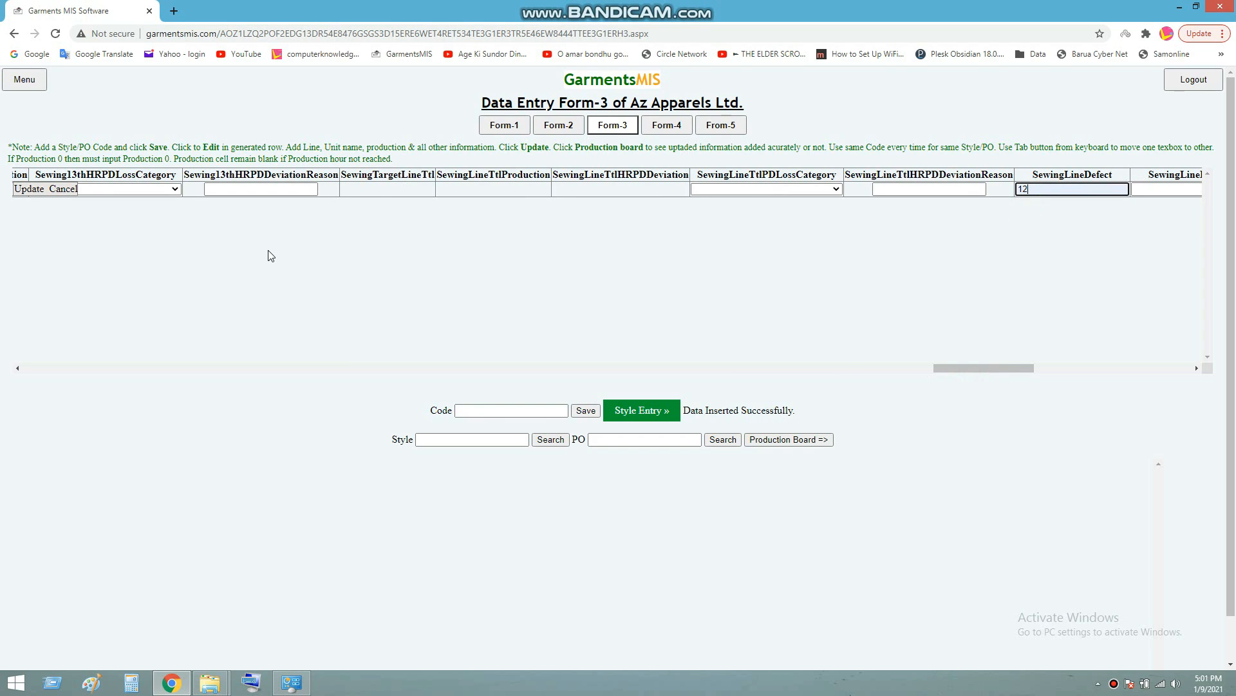
click(29, 189)
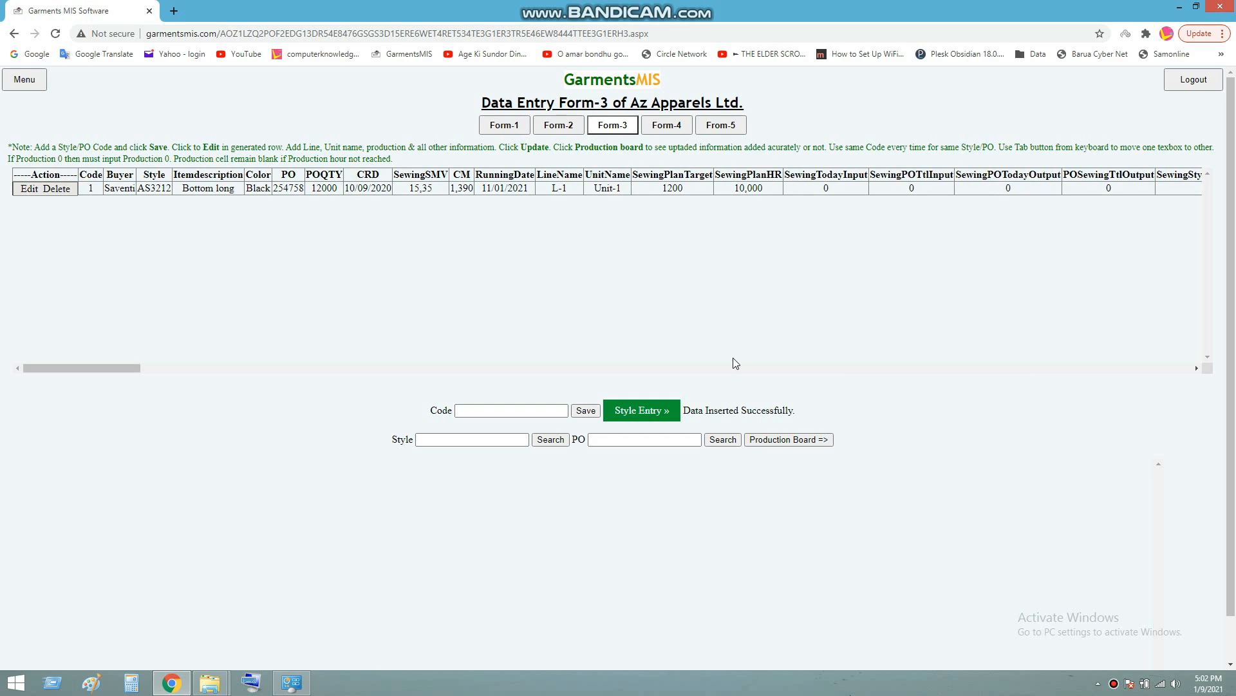
- Open the production board to review line L-1's first-hour figures, and return to the data entry form
click(777, 440)
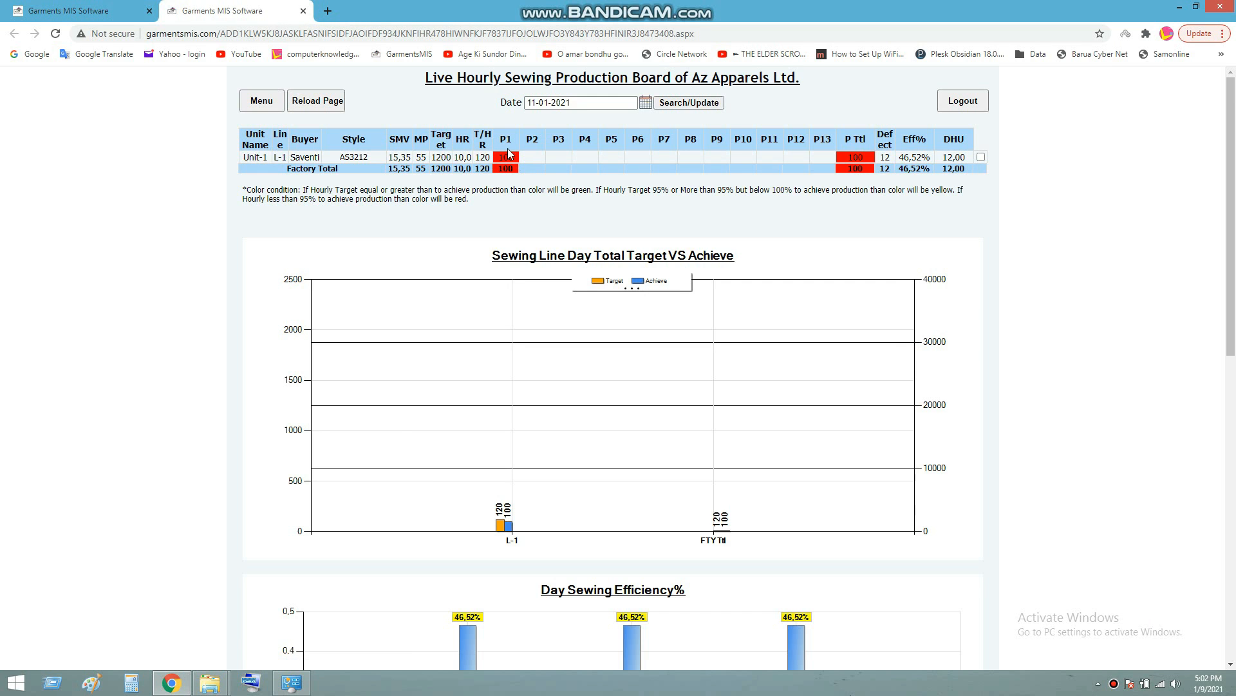
click(25, 7)
click(209, 6)
click(62, 6)
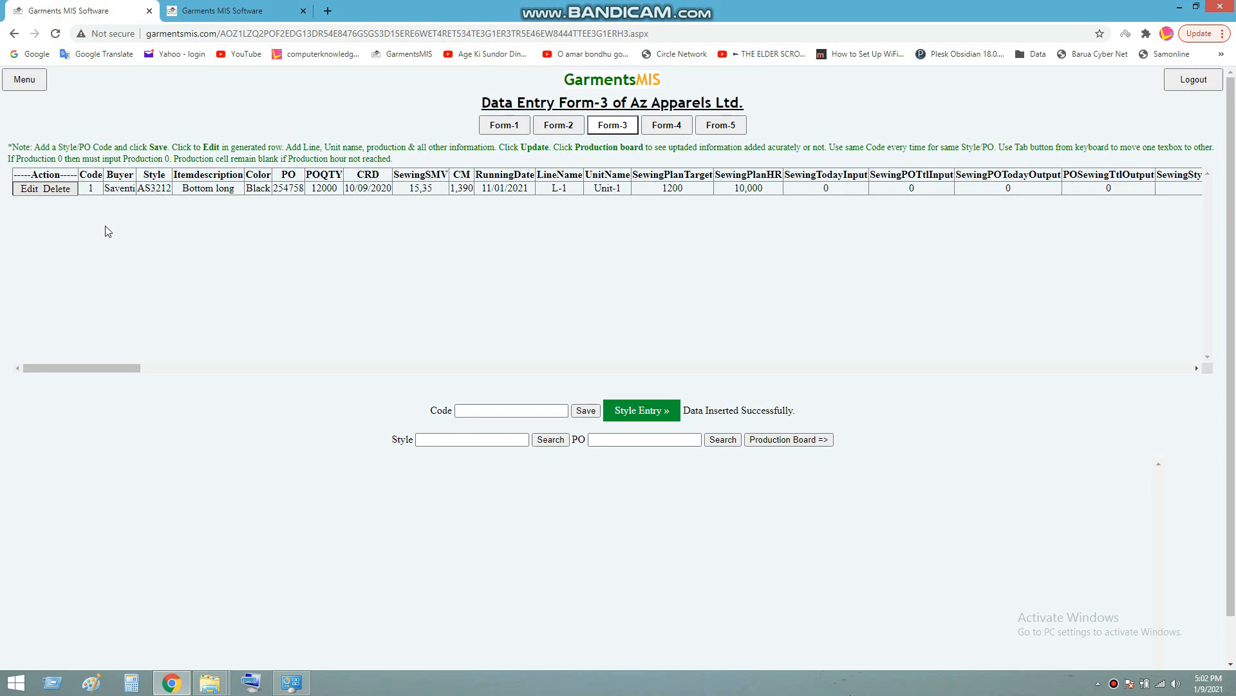
- Edit the code 1 row again, set Sewing2ndHRProduction to 120 and update the row
click(29, 191)
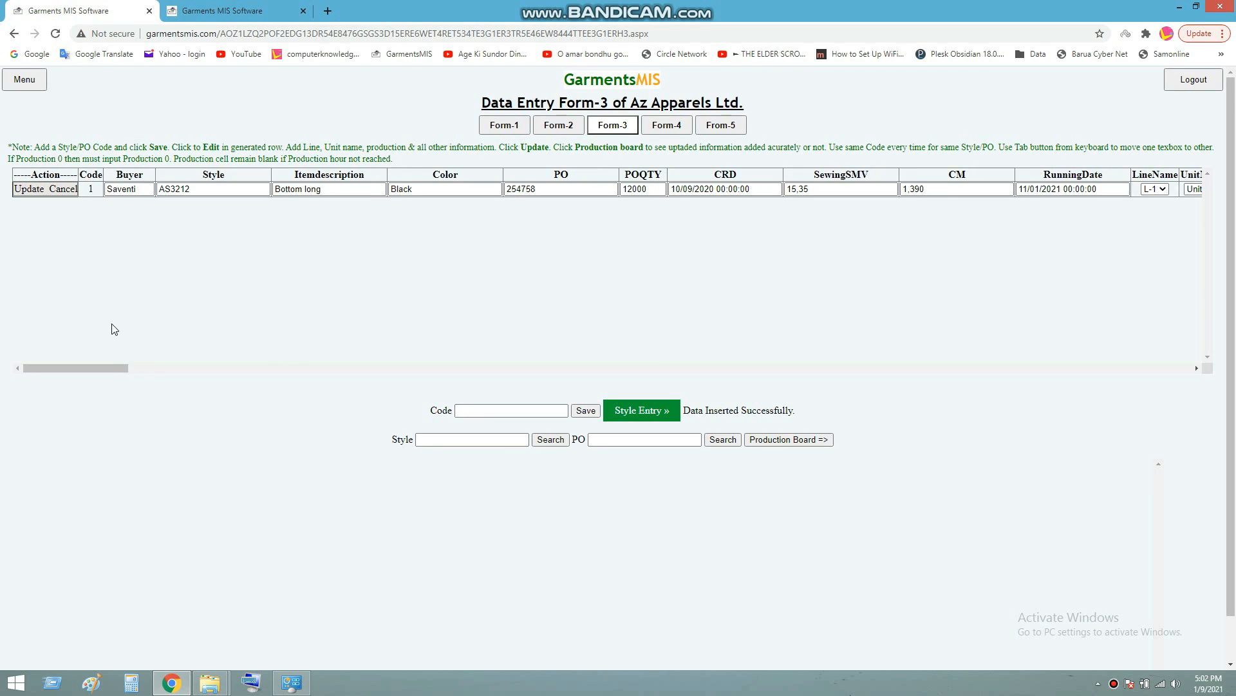
drag(105, 369, 239, 380)
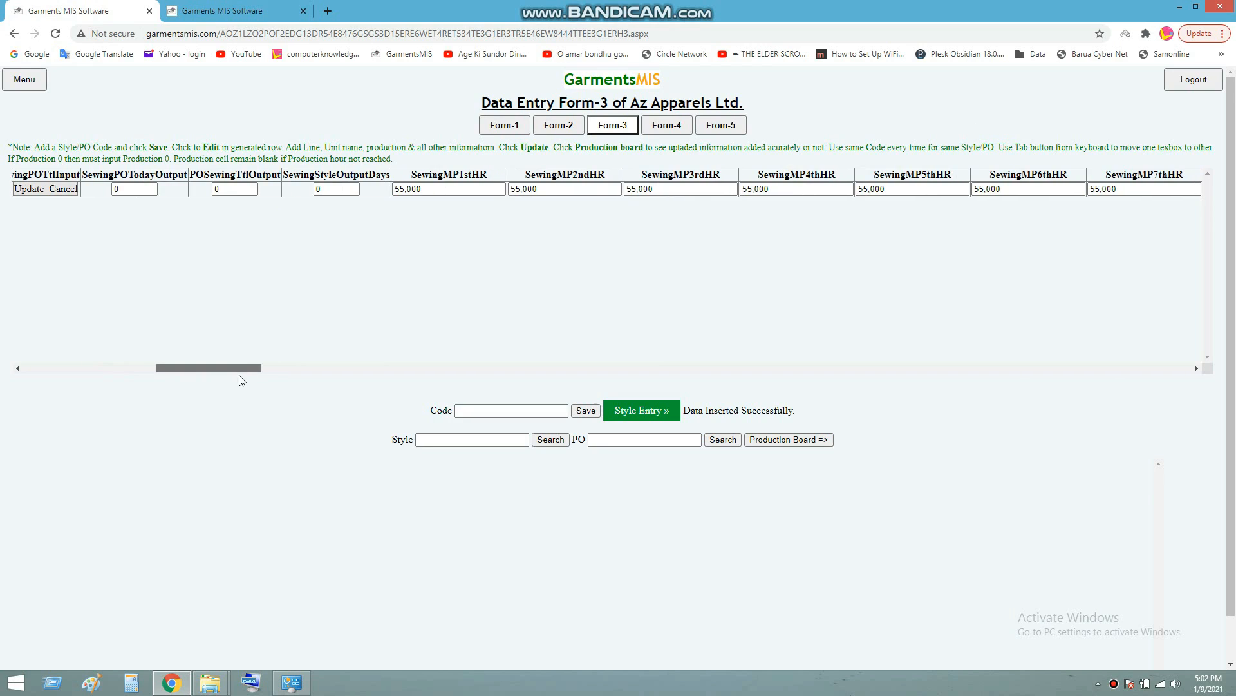
click(560, 186)
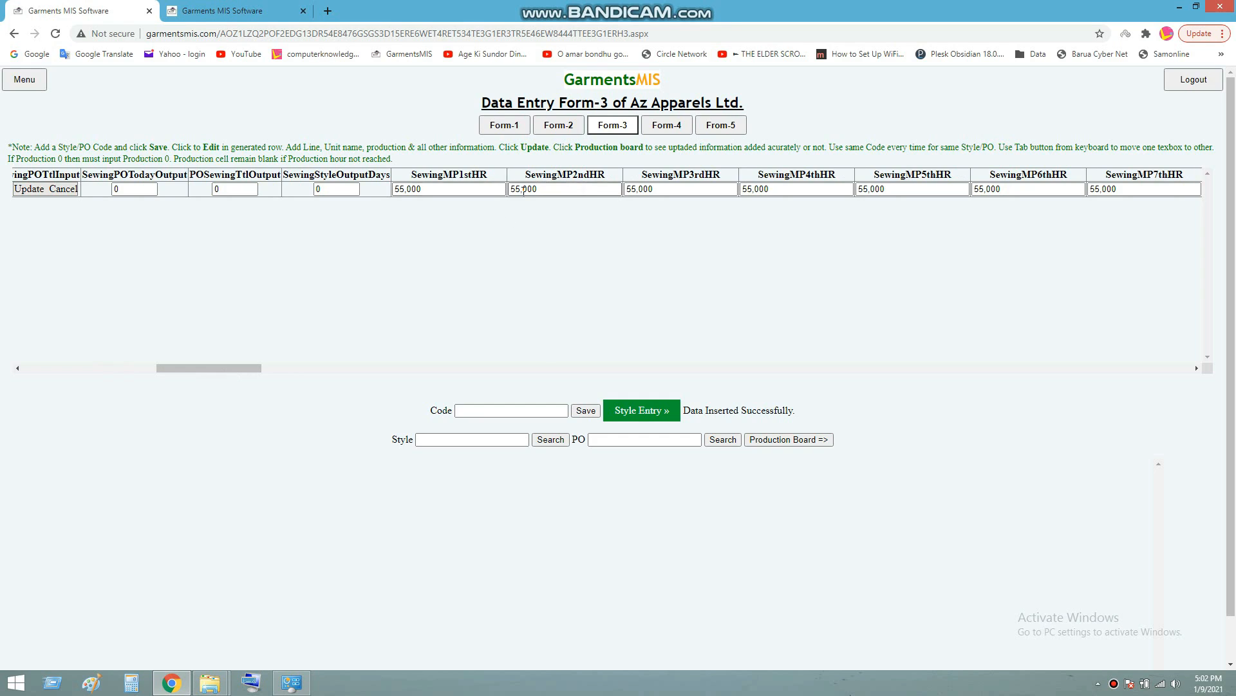
drag(240, 367, 427, 361)
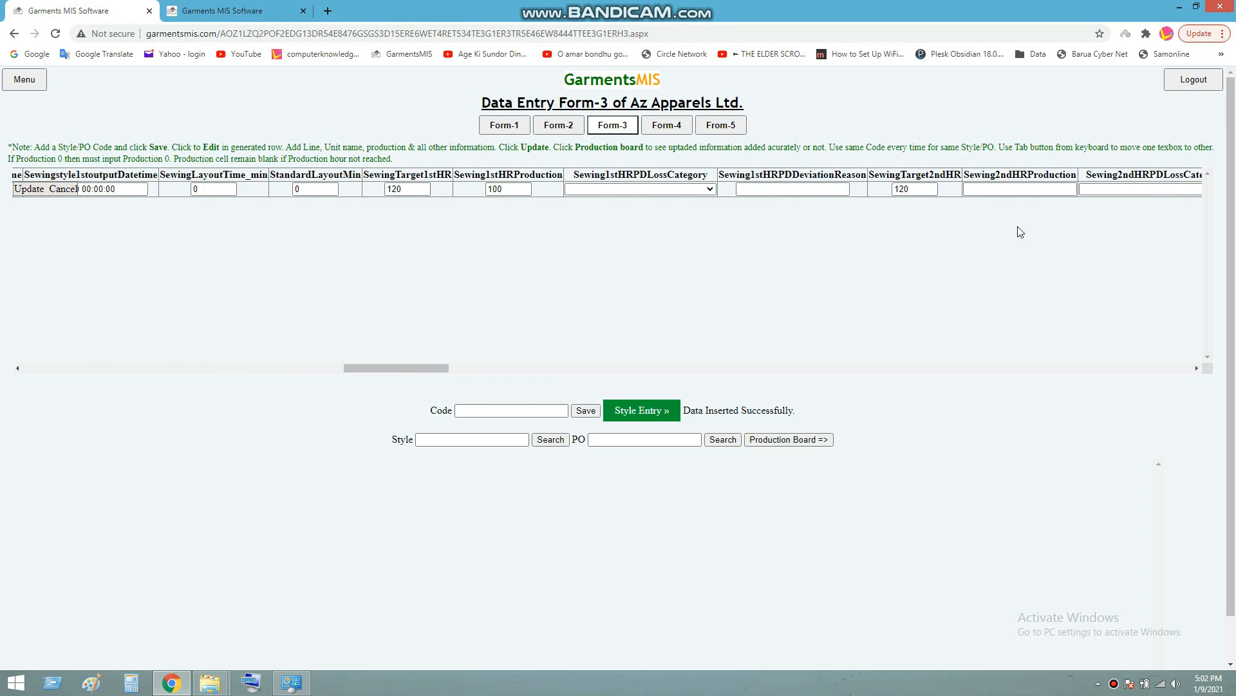
click(1012, 189)
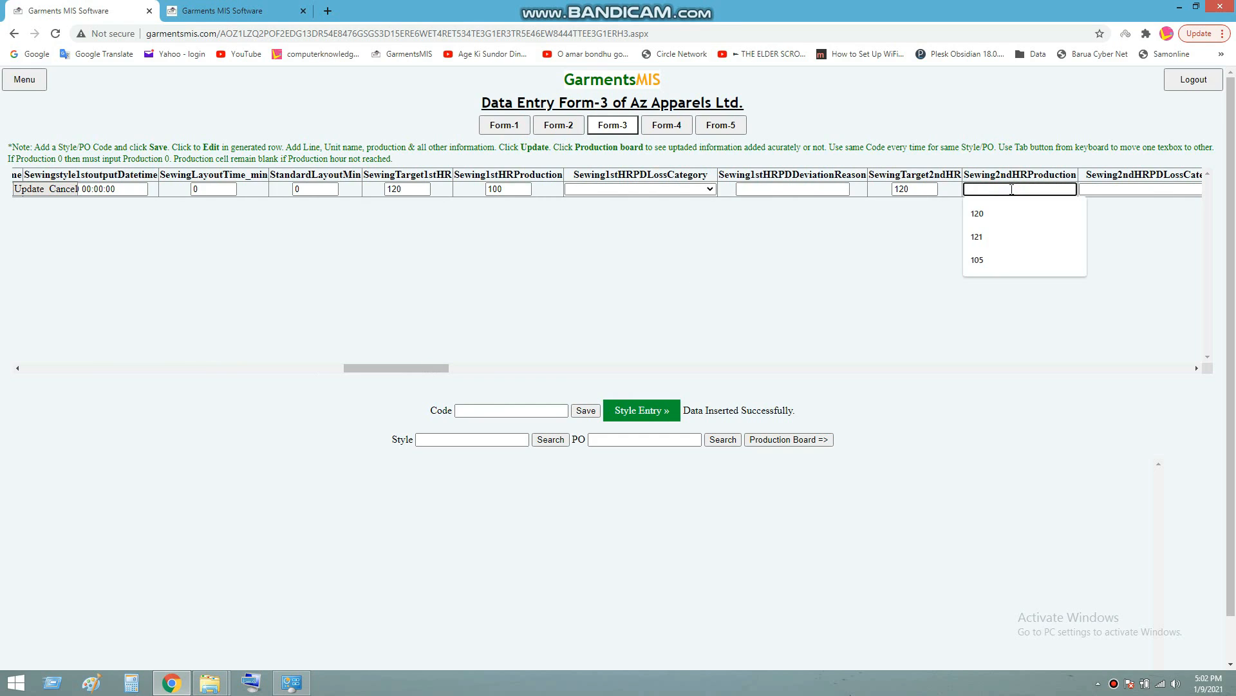
text(120)
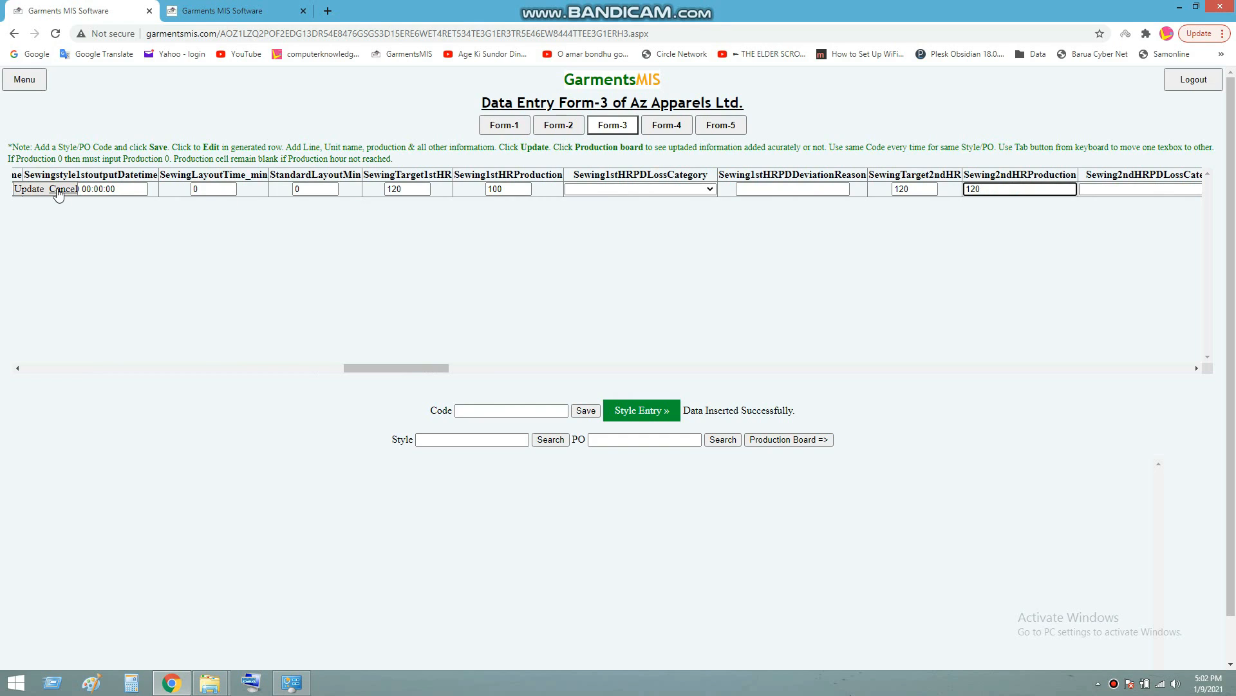
click(33, 190)
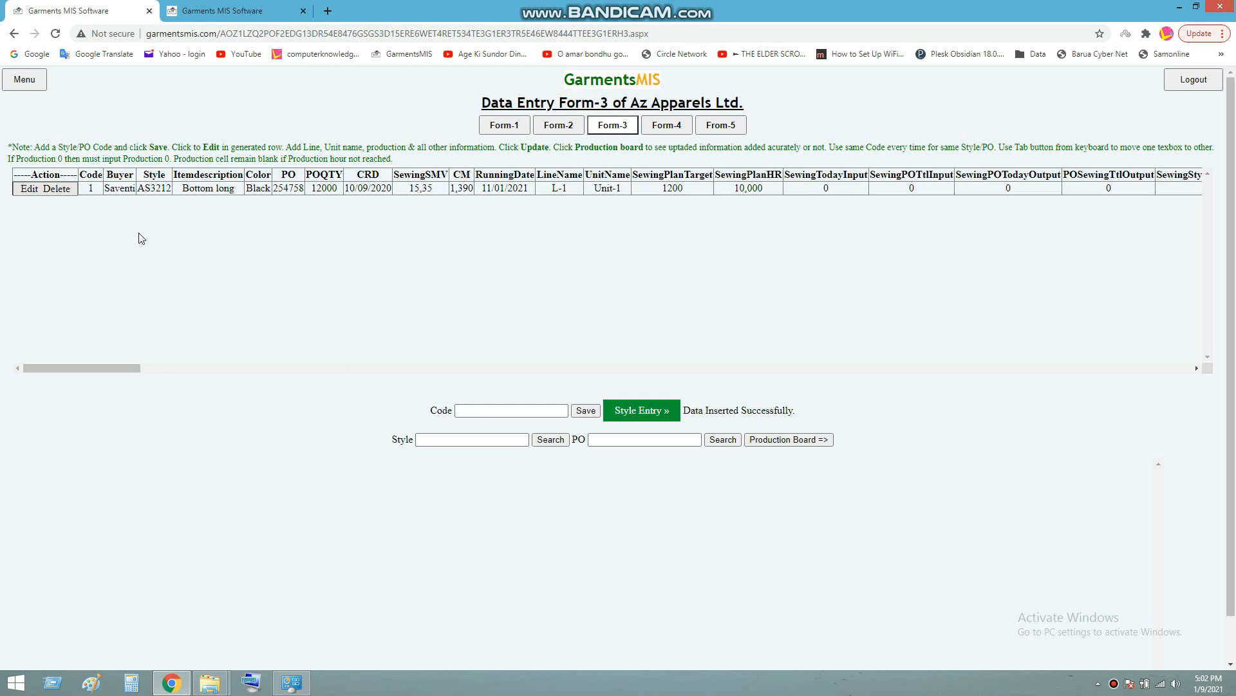
- Reload the production board to review the second-hour production, and return to the data entry form
click(255, 9)
click(317, 101)
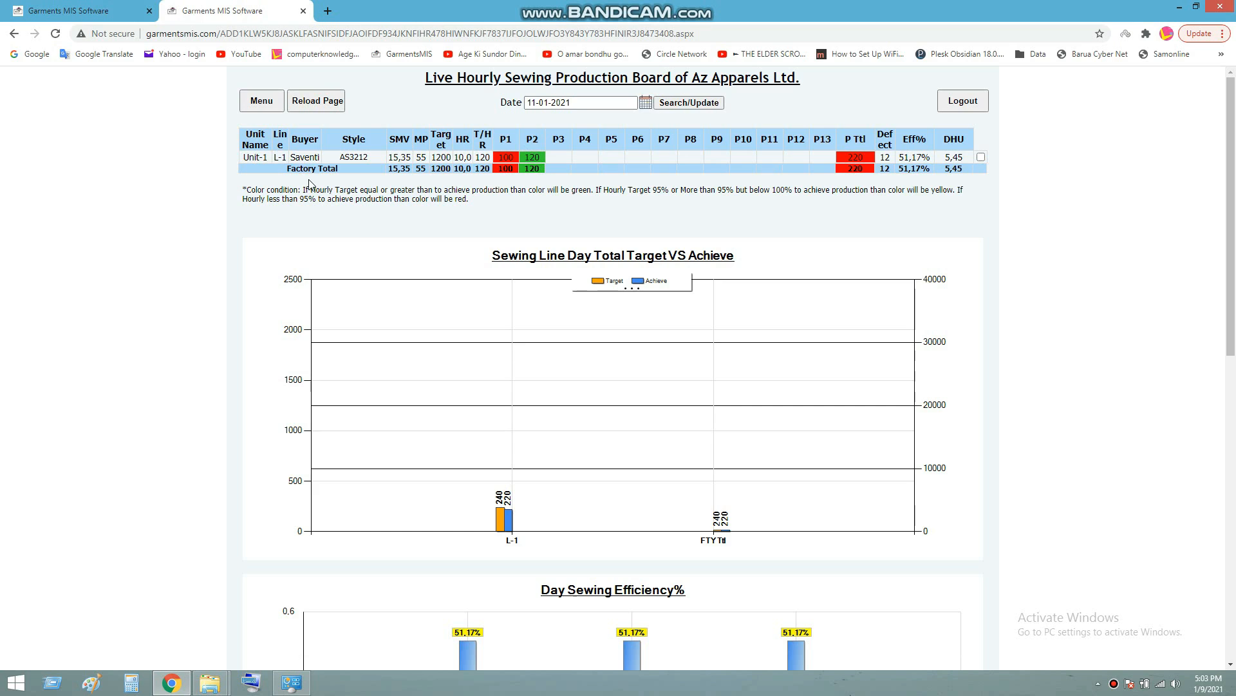
click(74, 9)
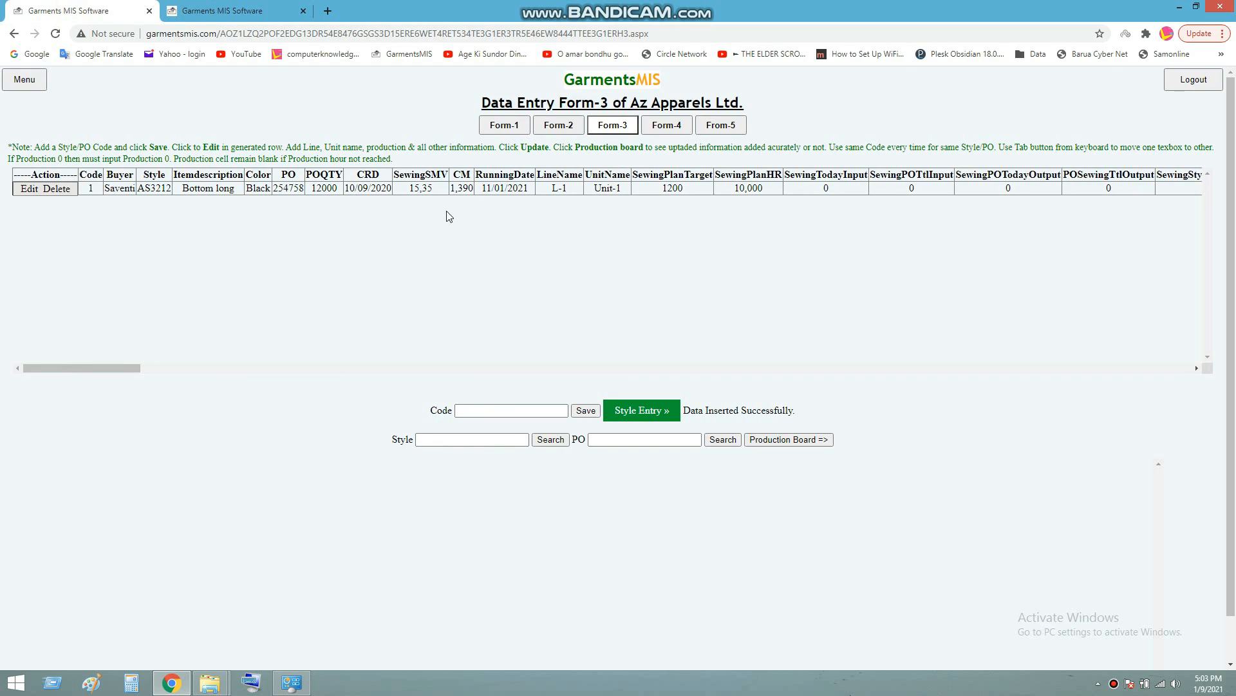
- Begin a new style description in Data Entry Form-2 with buyer Saventi and style AS3255
click(571, 131)
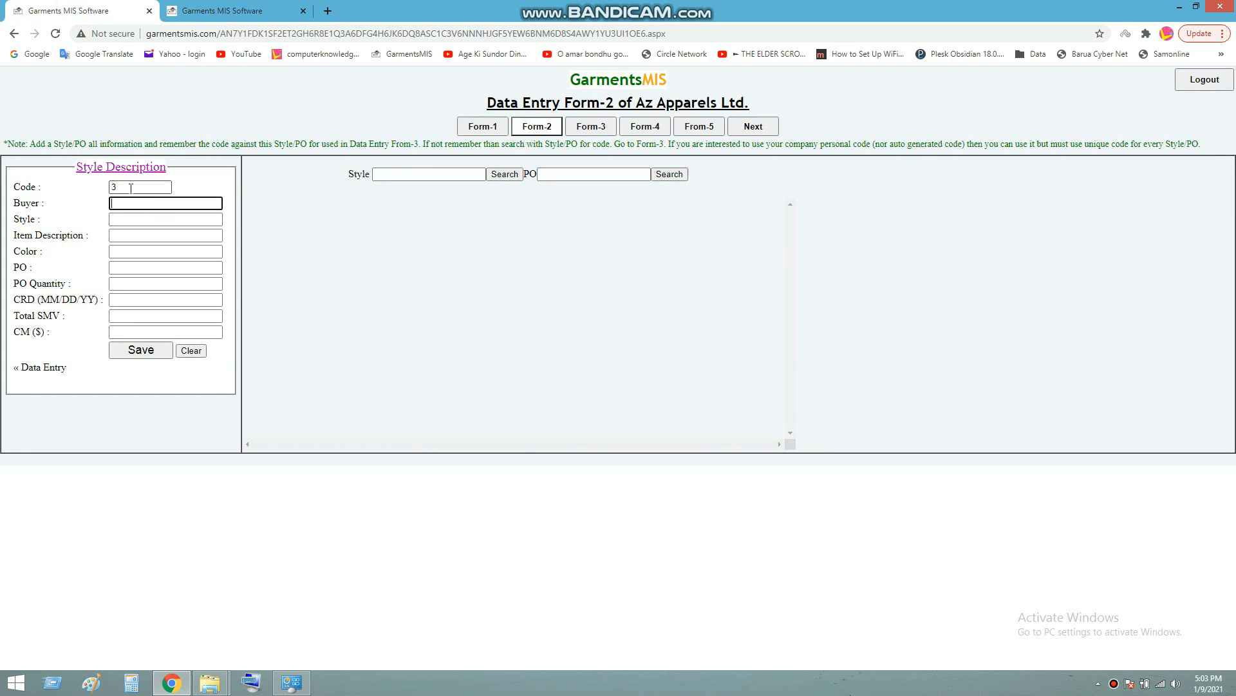
click(140, 206)
click(139, 207)
click(141, 227)
click(155, 219)
click(160, 219)
click(139, 244)
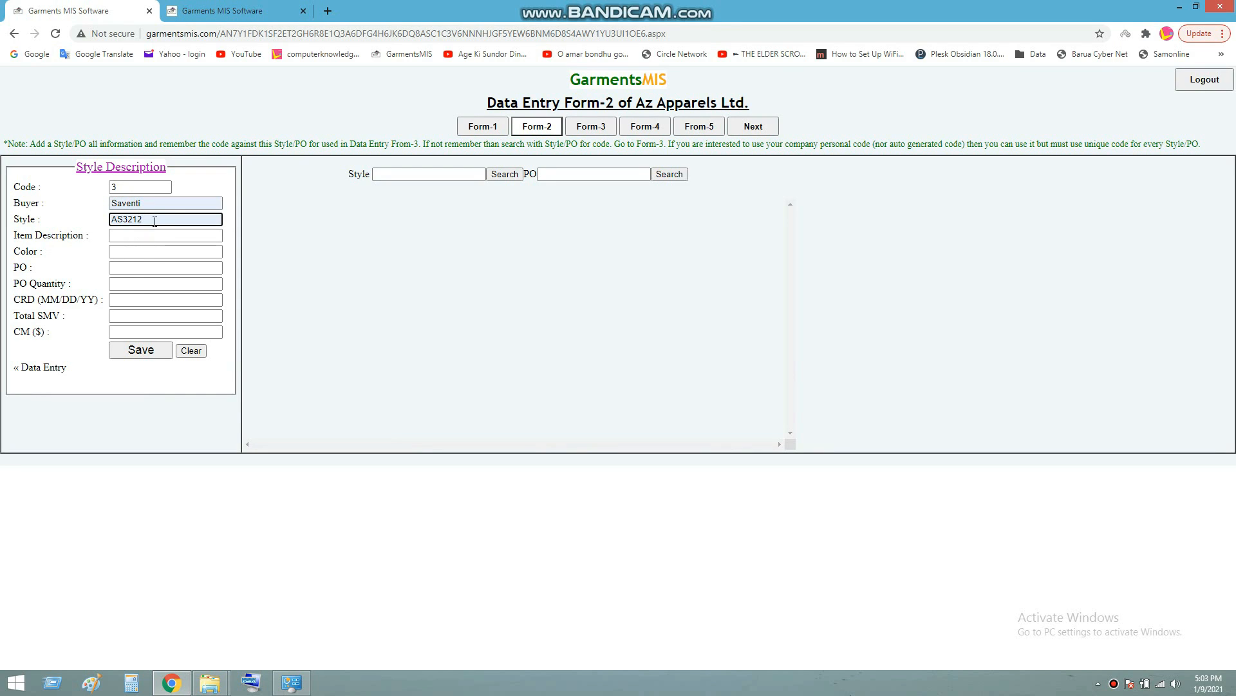
key(BackSpace)
key(BackSpace)
text(55)
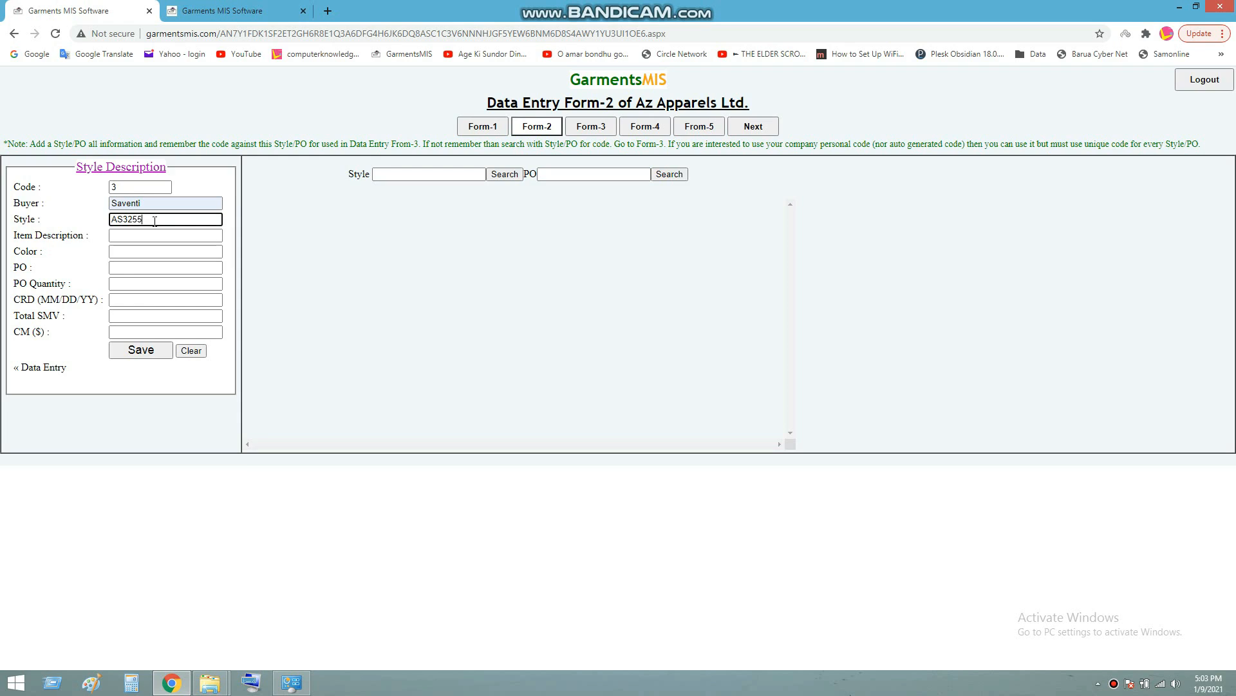
- Set the new style's item description to Bottom long and its color to Black
click(153, 236)
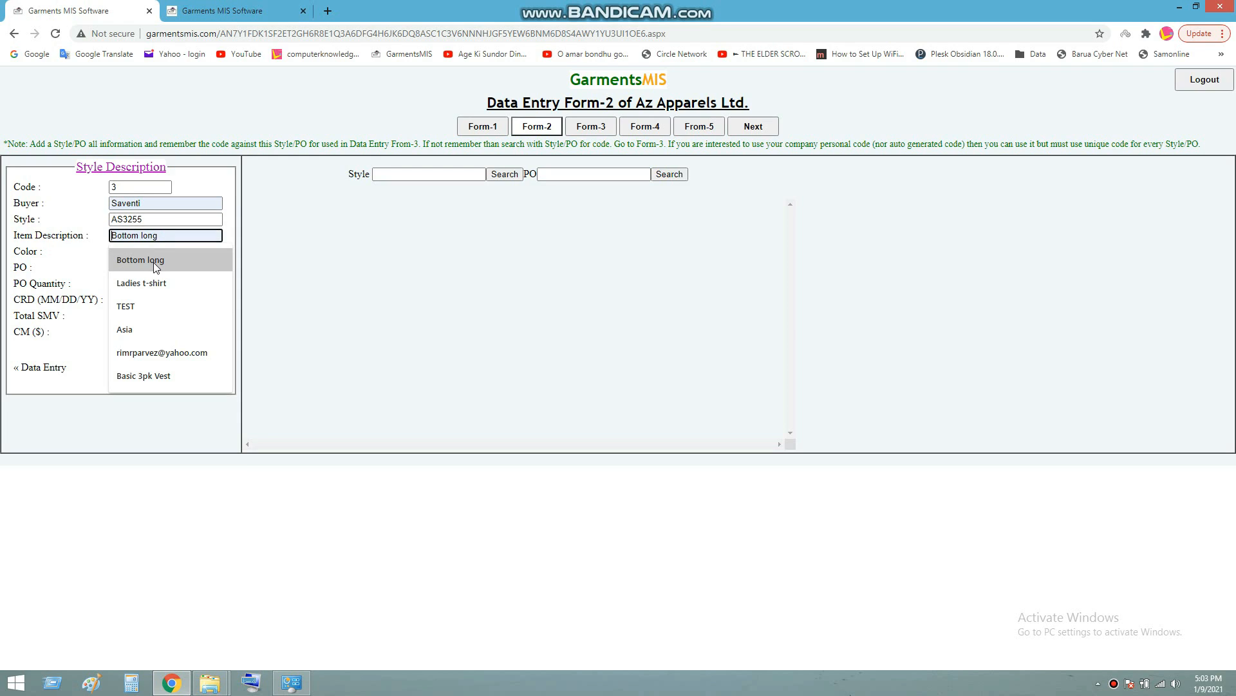
click(153, 261)
click(151, 251)
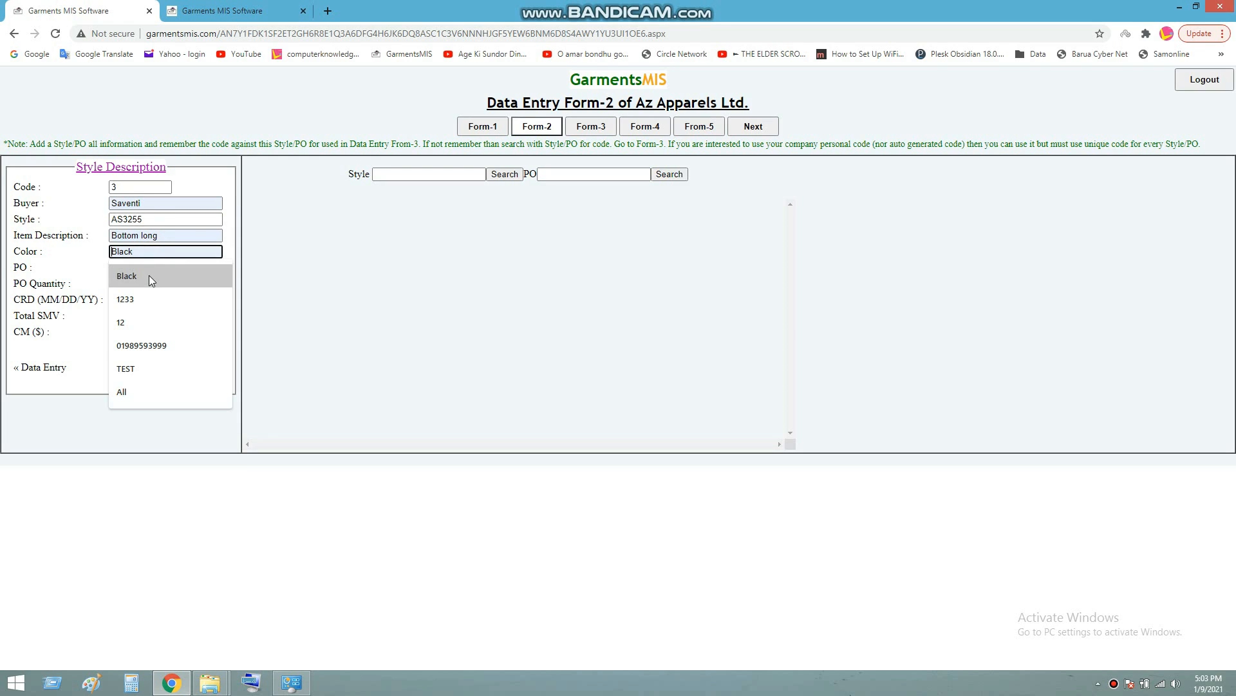
click(149, 275)
- Enter the style's PO number, a PO quantity of 12000 and the CRD 09/10/2020
click(145, 268)
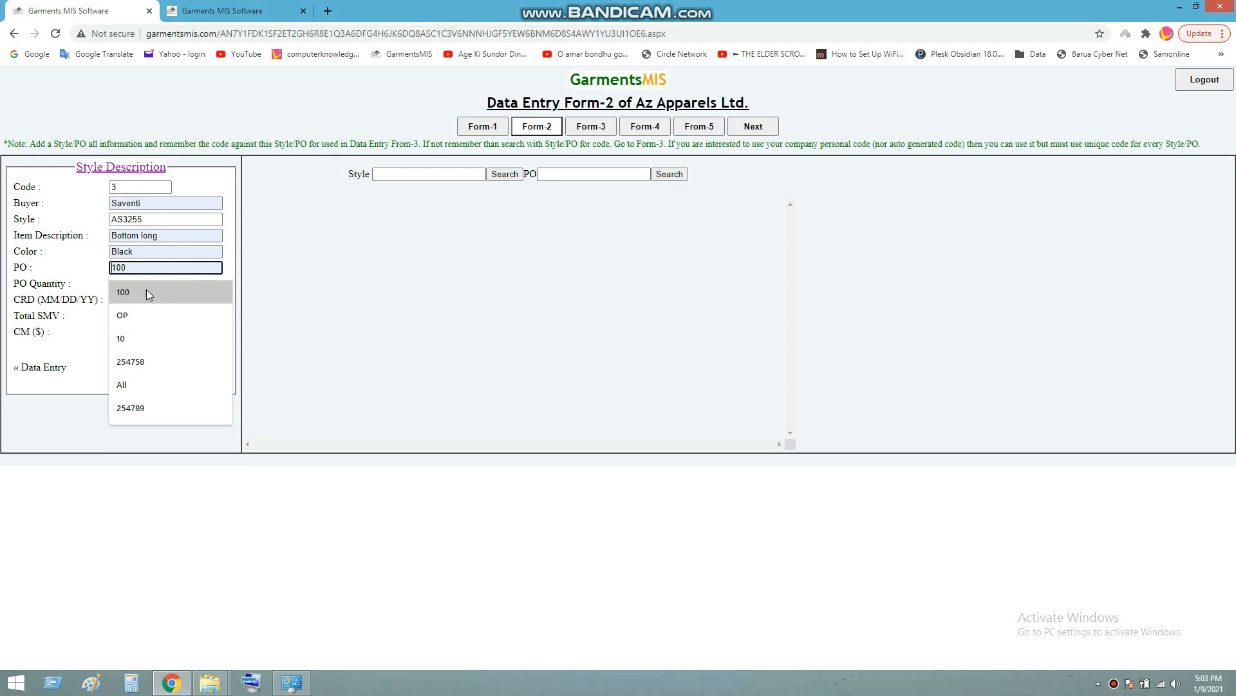
click(146, 292)
key(BackSpace)
key(BackSpace)
key(BackSpace)
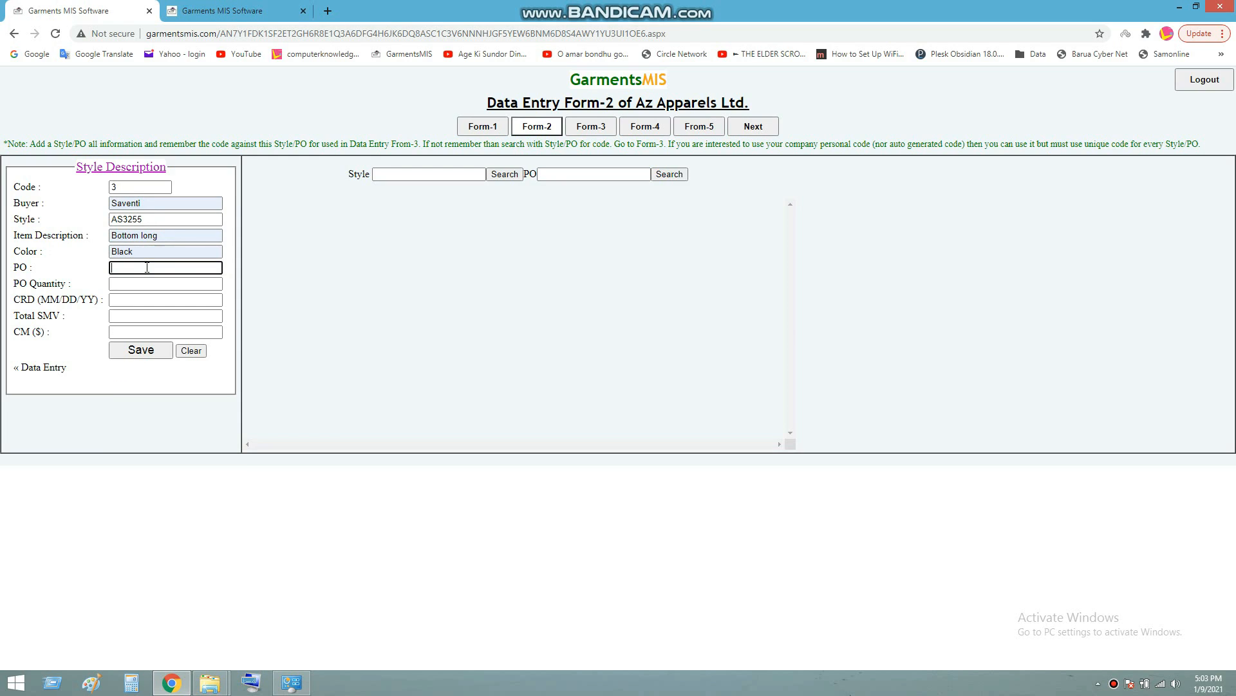
text(2564)
click(143, 284)
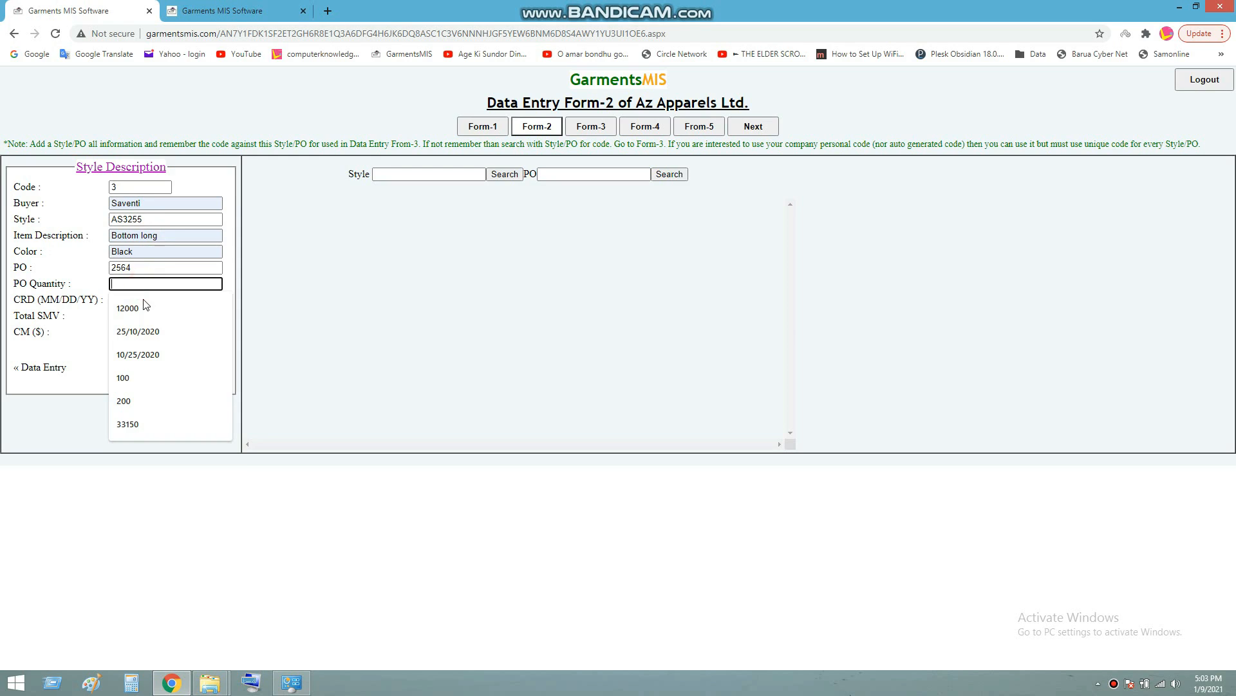
click(144, 303)
click(144, 301)
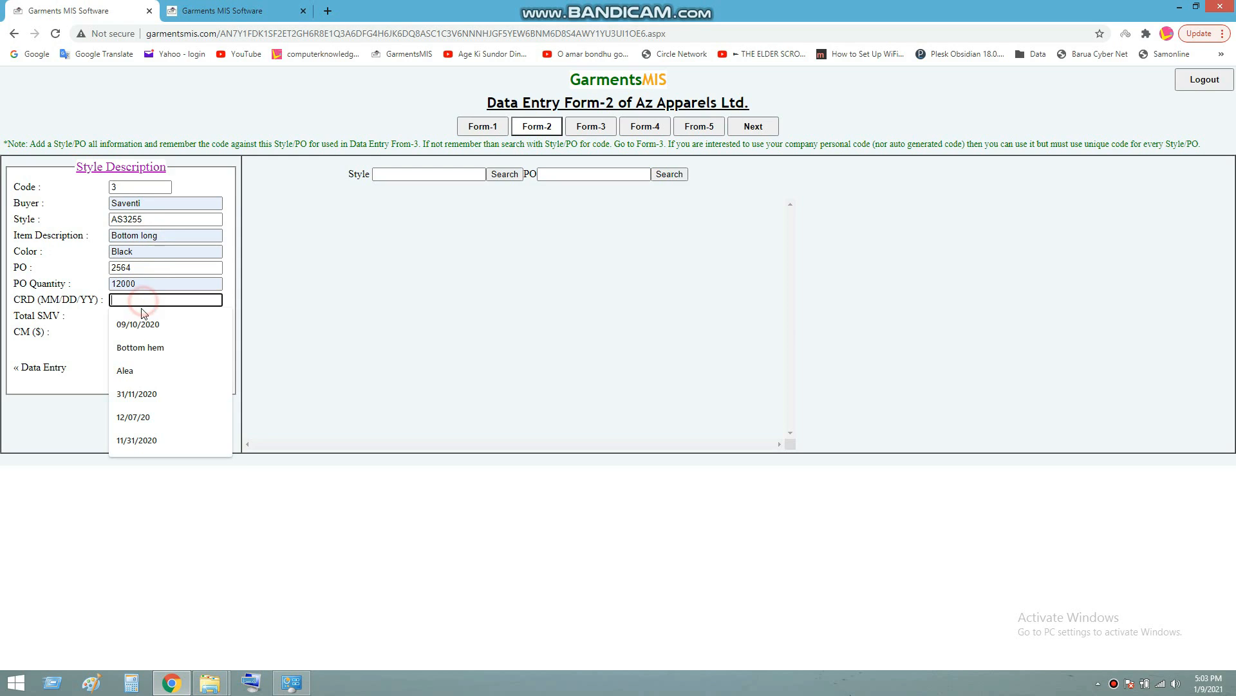
click(143, 325)
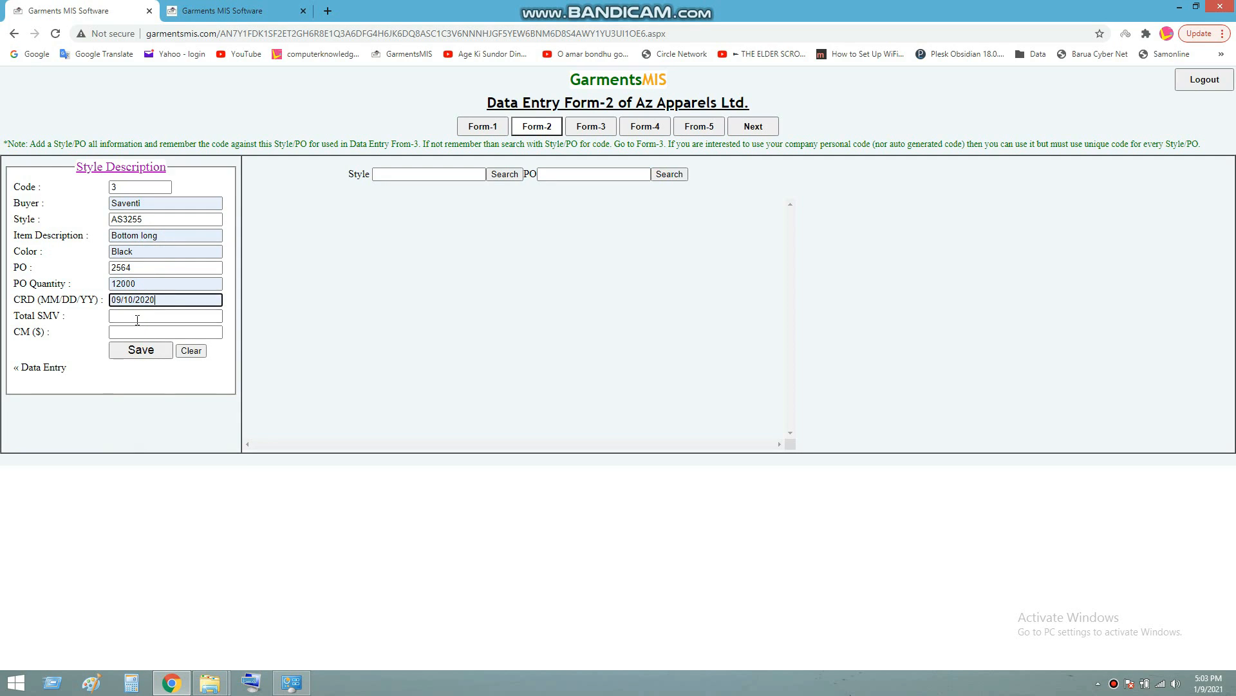
- Set the total SMV to 20.24, leave CM empty and save the style description
click(137, 319)
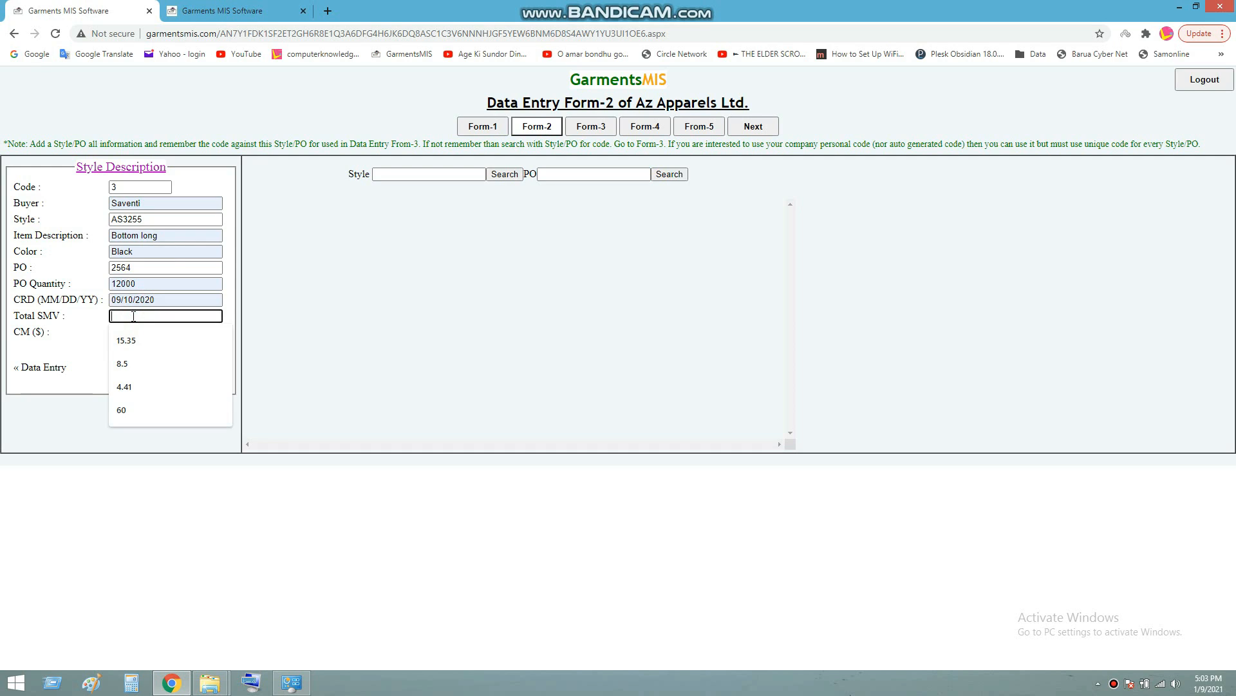
text(20.24)
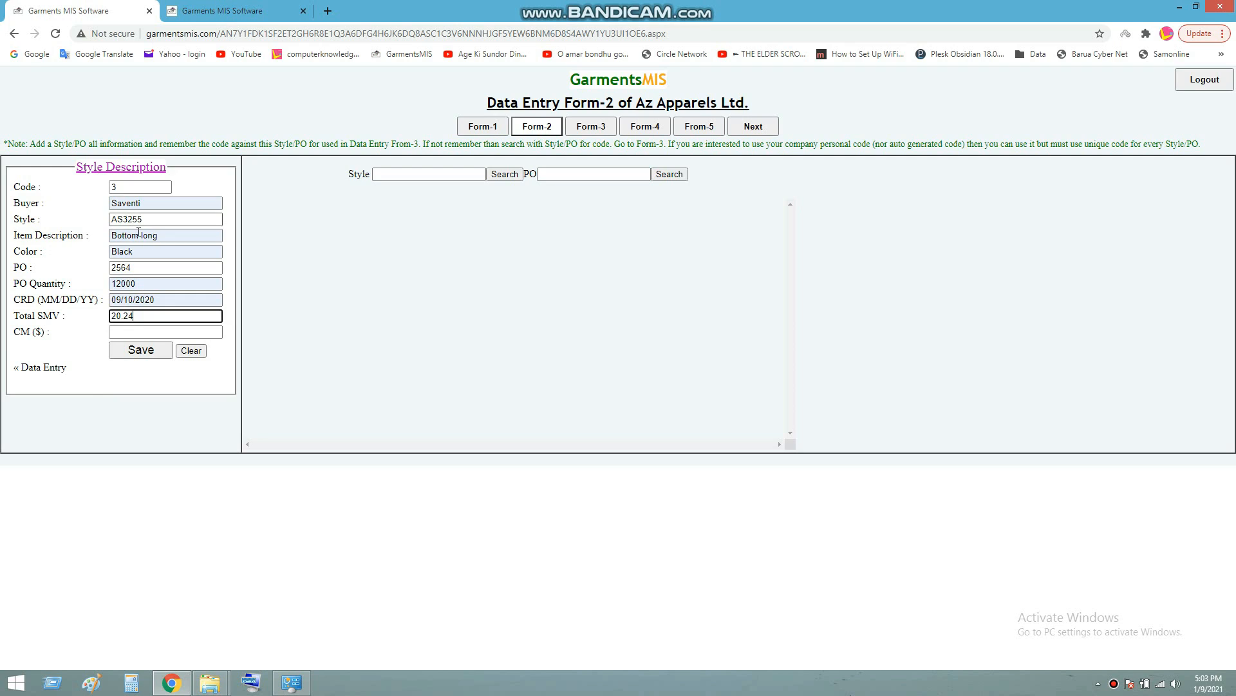
click(138, 331)
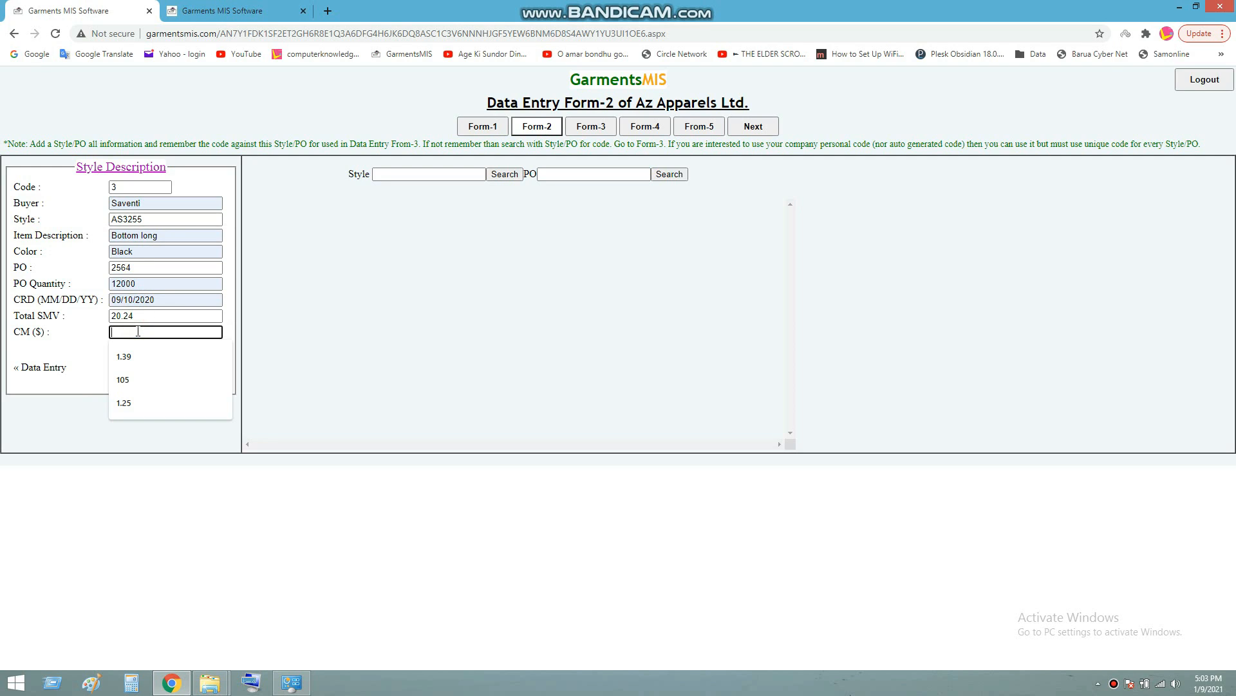
click(64, 348)
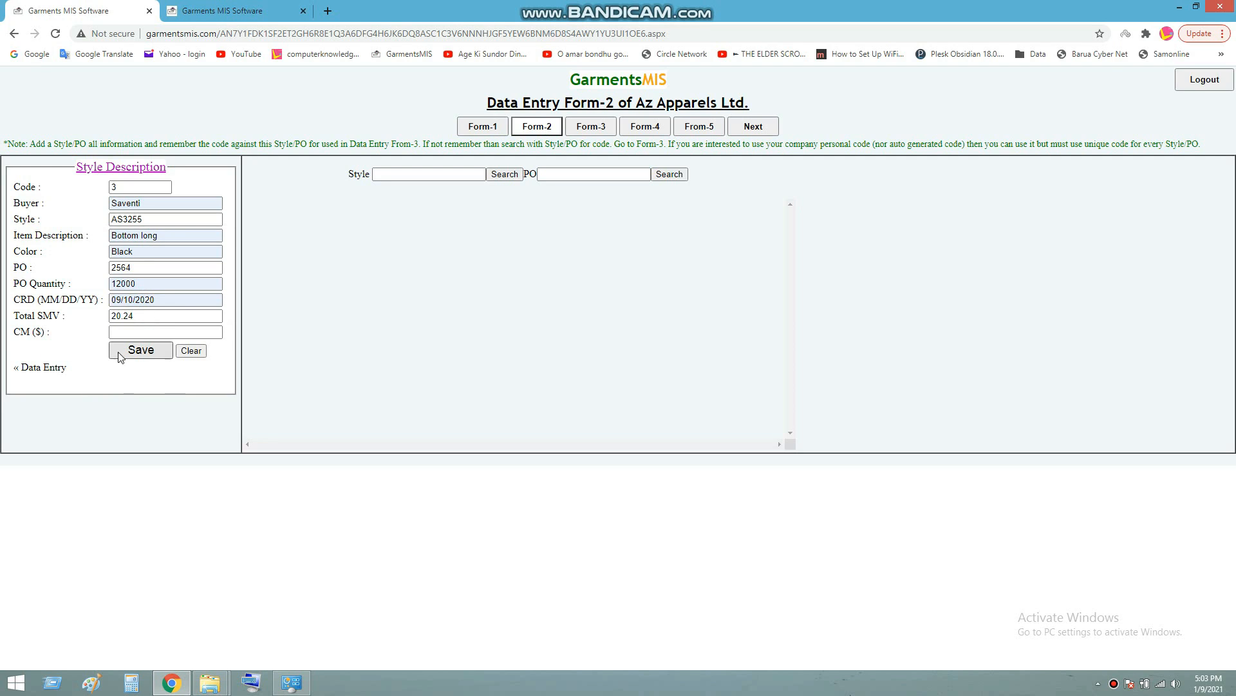
click(141, 351)
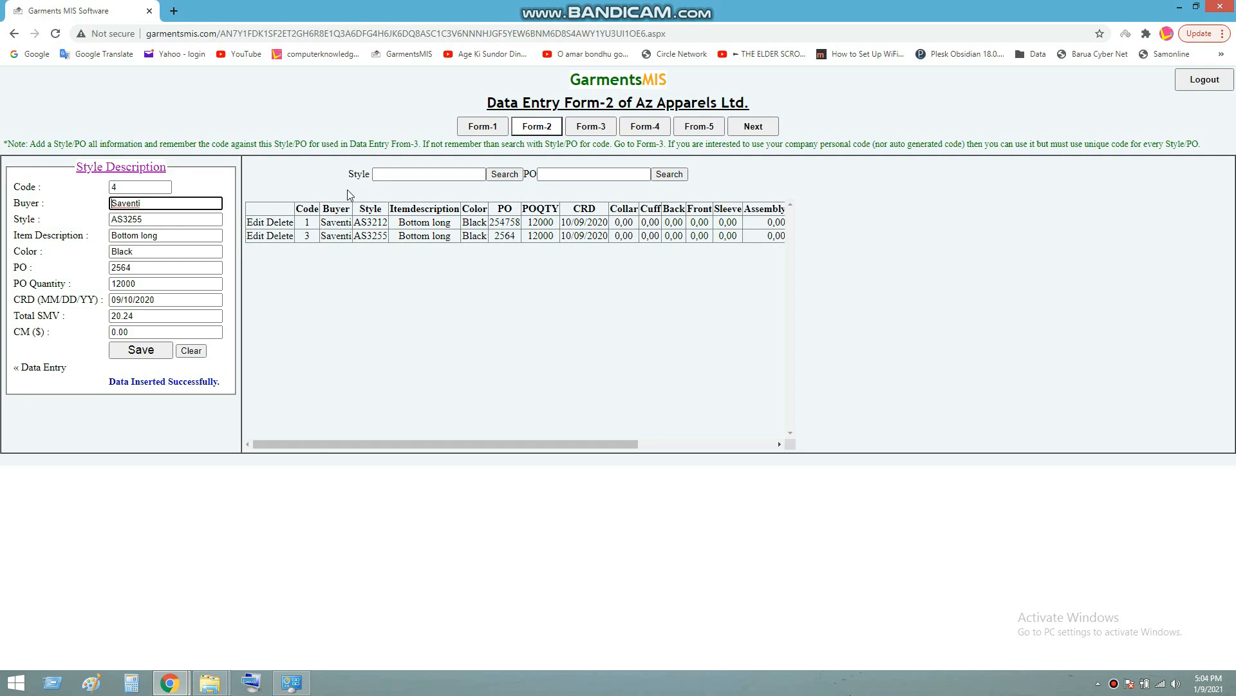
- Add the style with code 3 to Data Entry Form-3 and save it
click(597, 126)
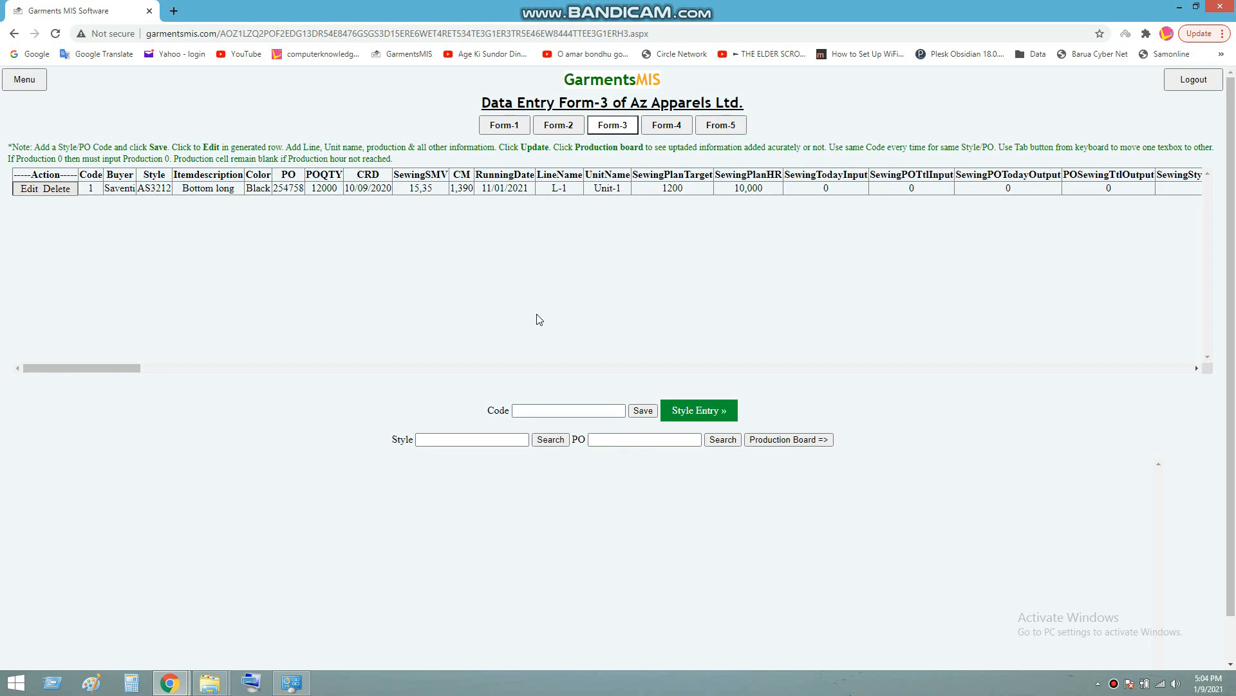
click(559, 410)
click(545, 413)
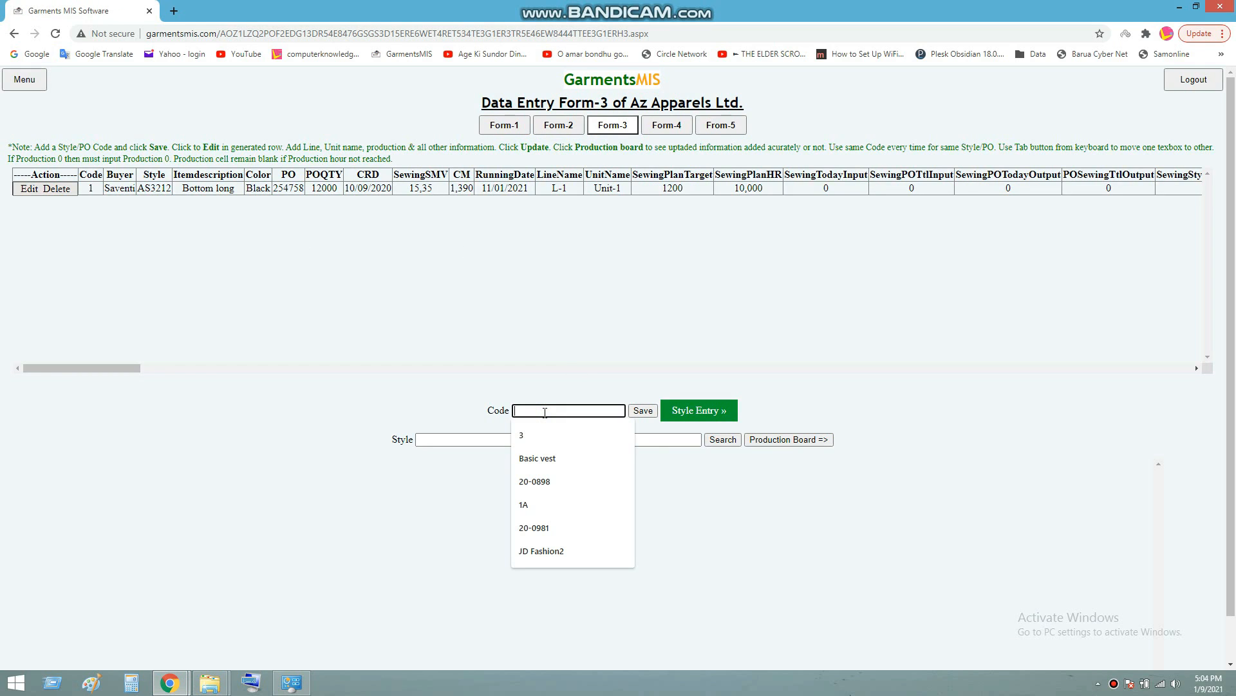
text(3)
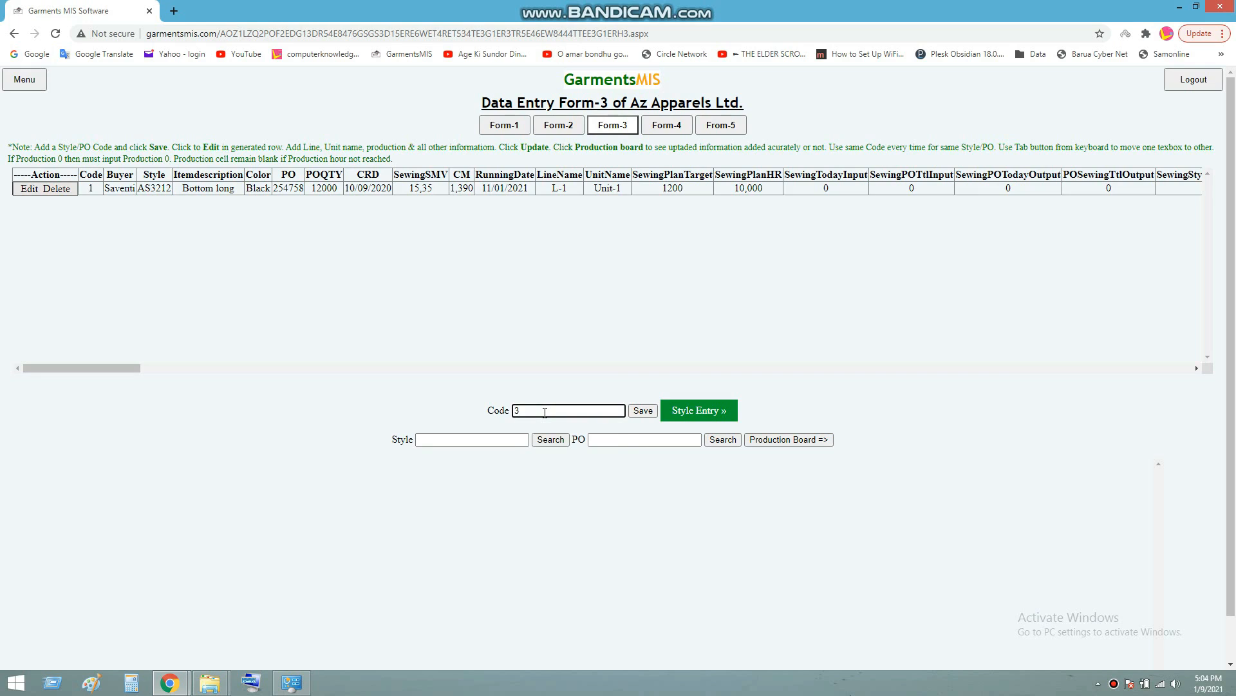
click(641, 411)
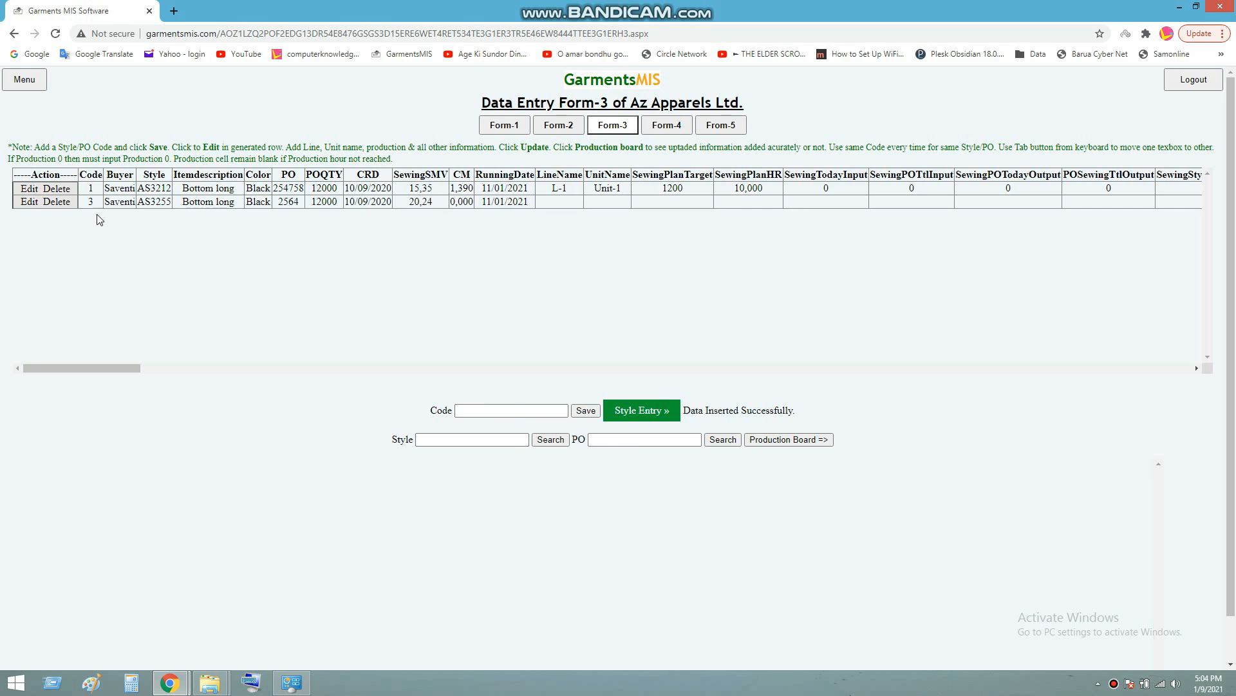
- Open the code 3 row for editing and assign it to line L-2 and Unit-1
click(29, 202)
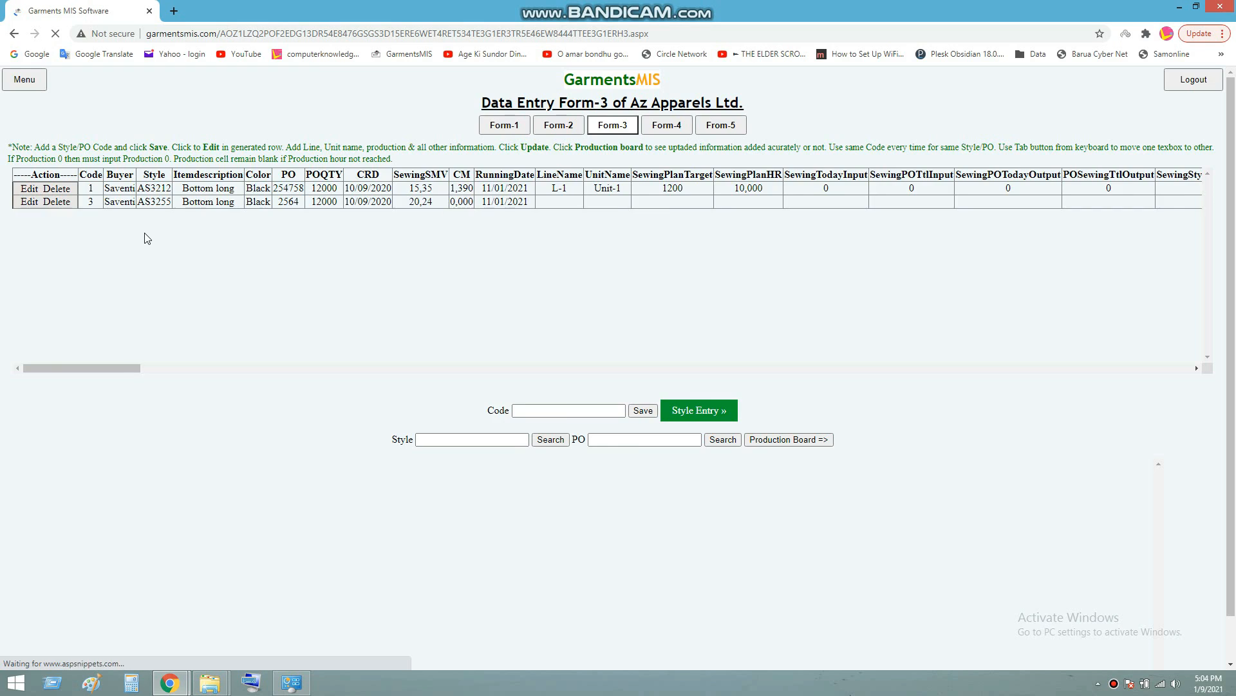
click(444, 205)
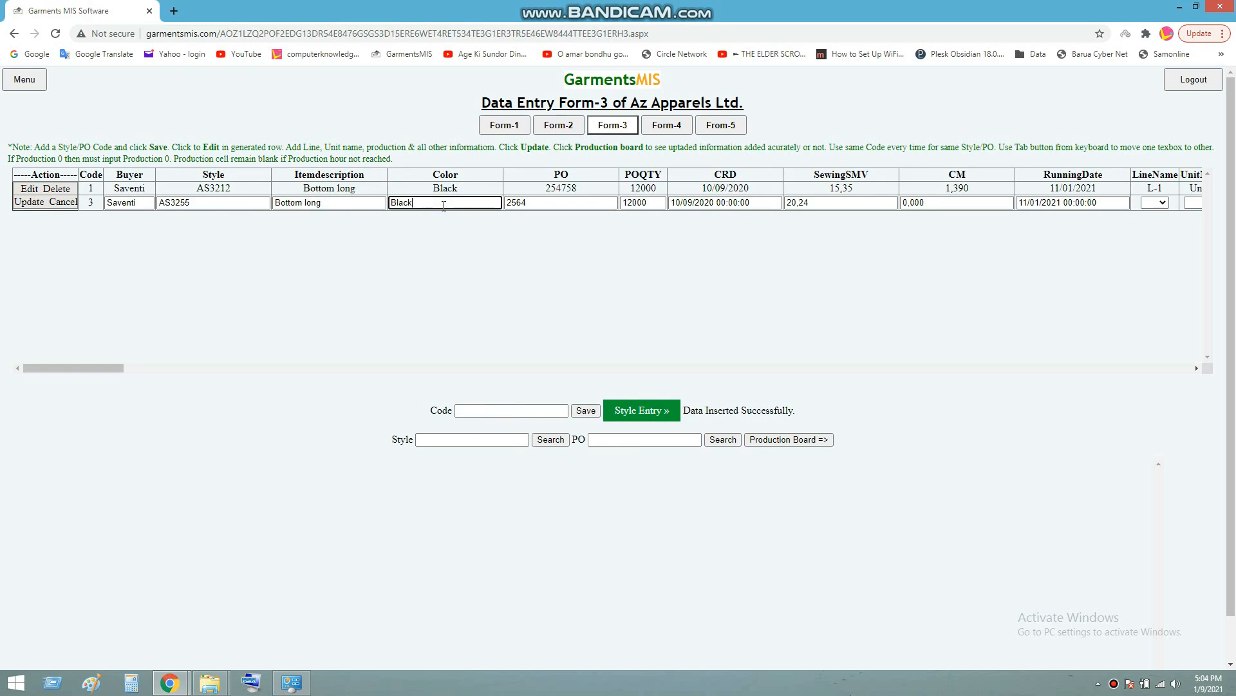
click(1165, 203)
click(1150, 235)
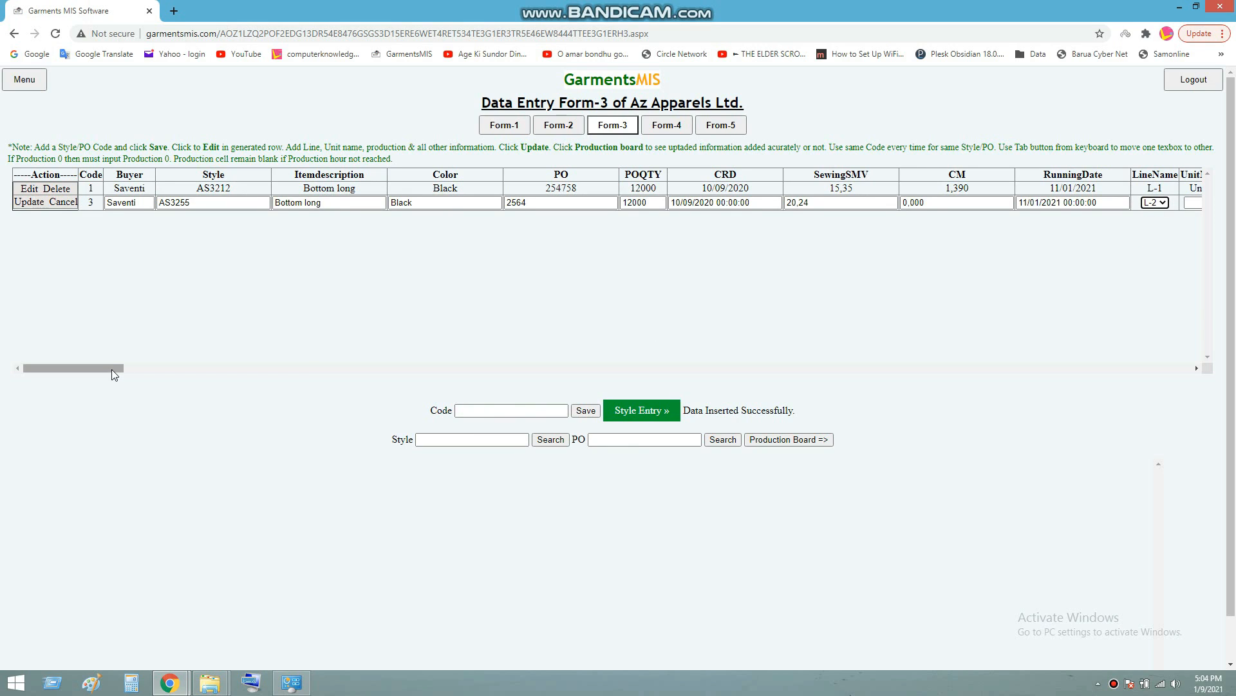
drag(111, 369, 140, 368)
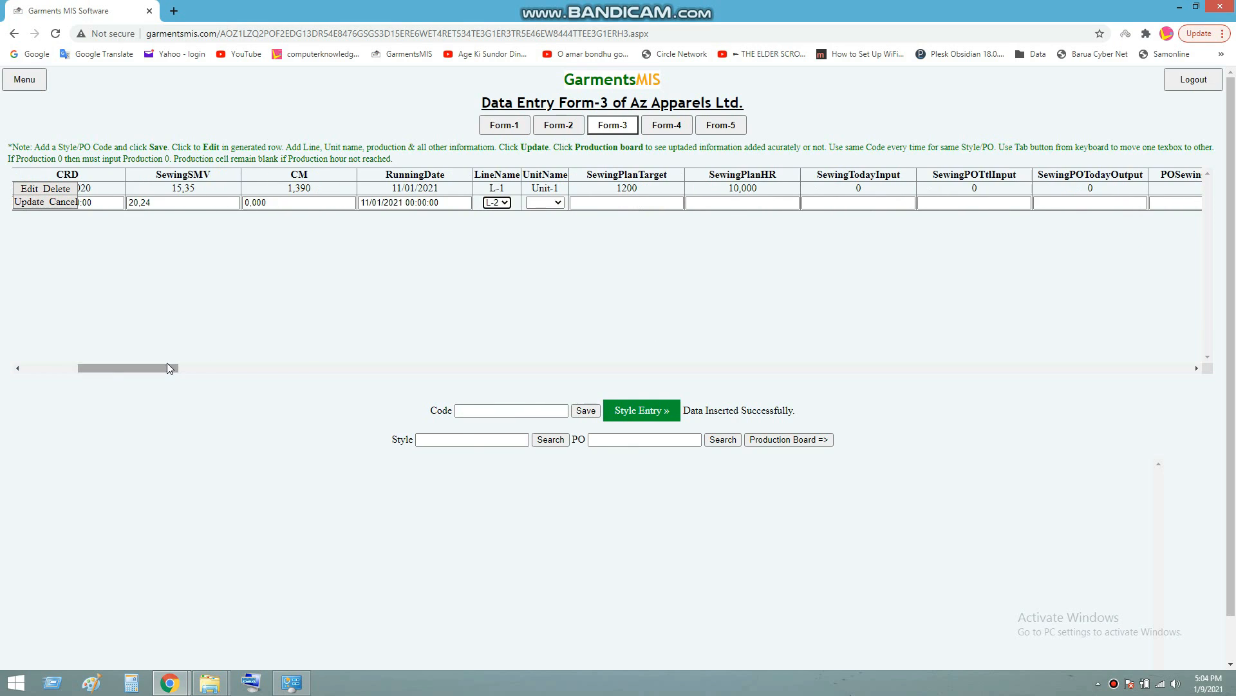
click(558, 202)
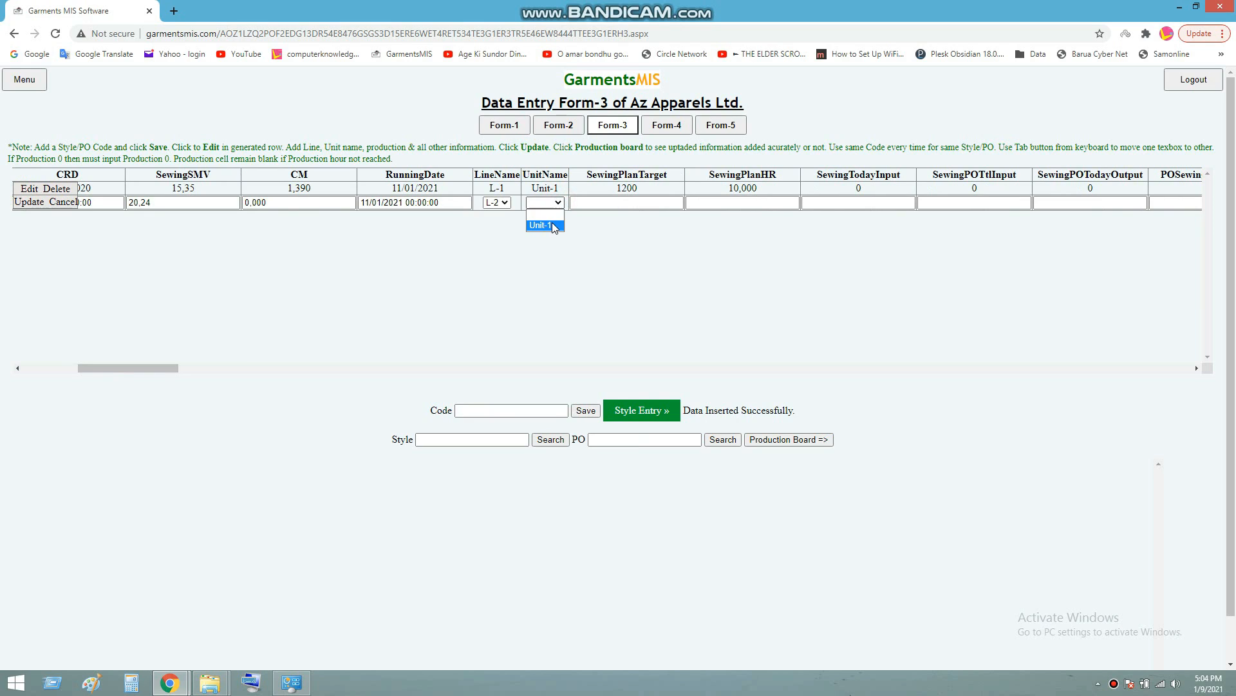
click(541, 225)
- Set SewingPlanTarget to 1500 and SewingPlanHR to 10 in the code 3 row
click(623, 202)
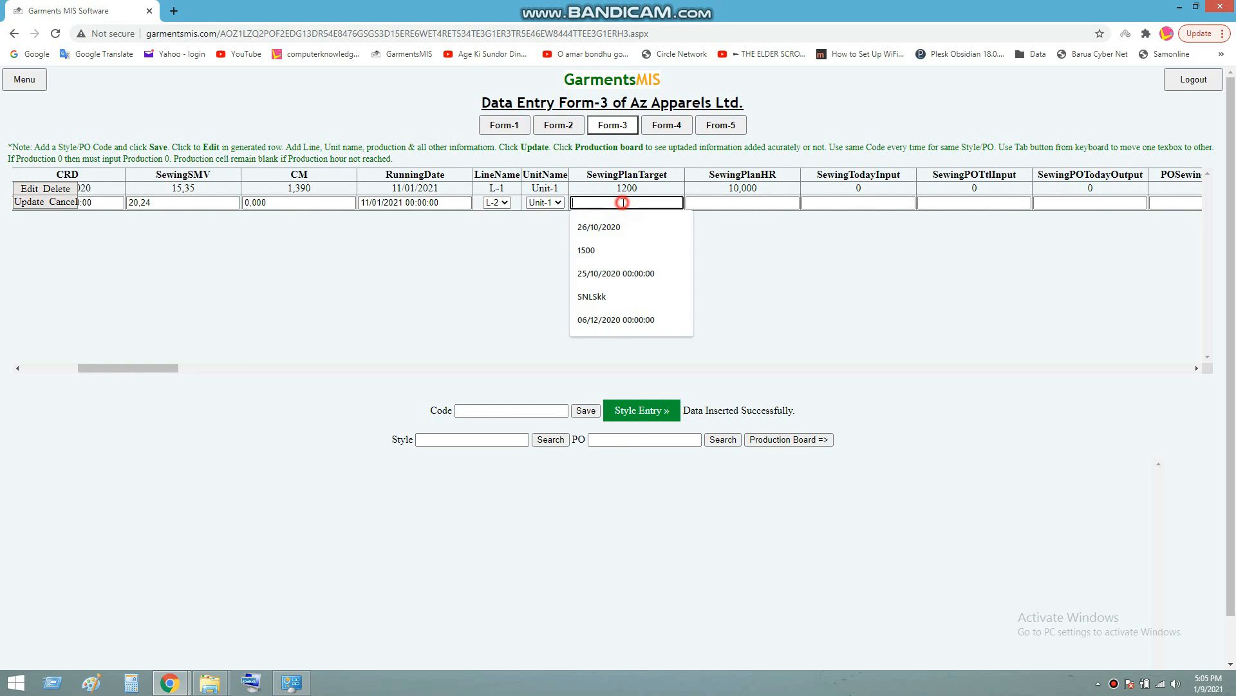
text(1500)
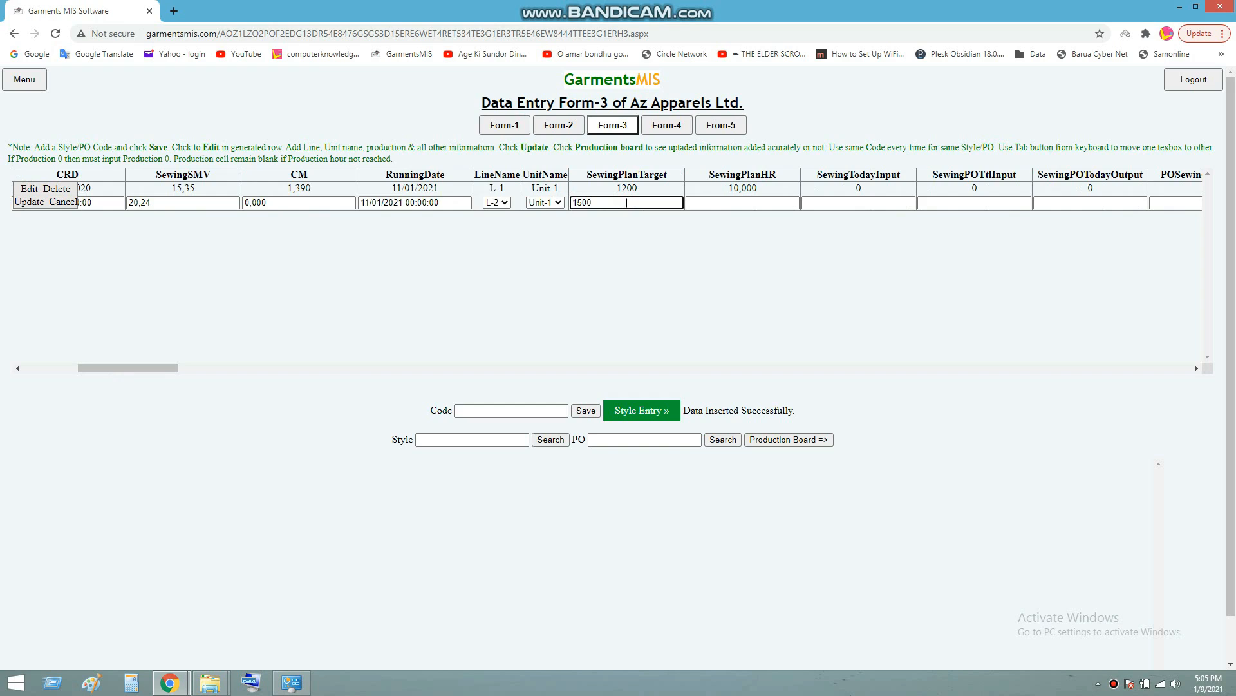
click(718, 199)
text(10)
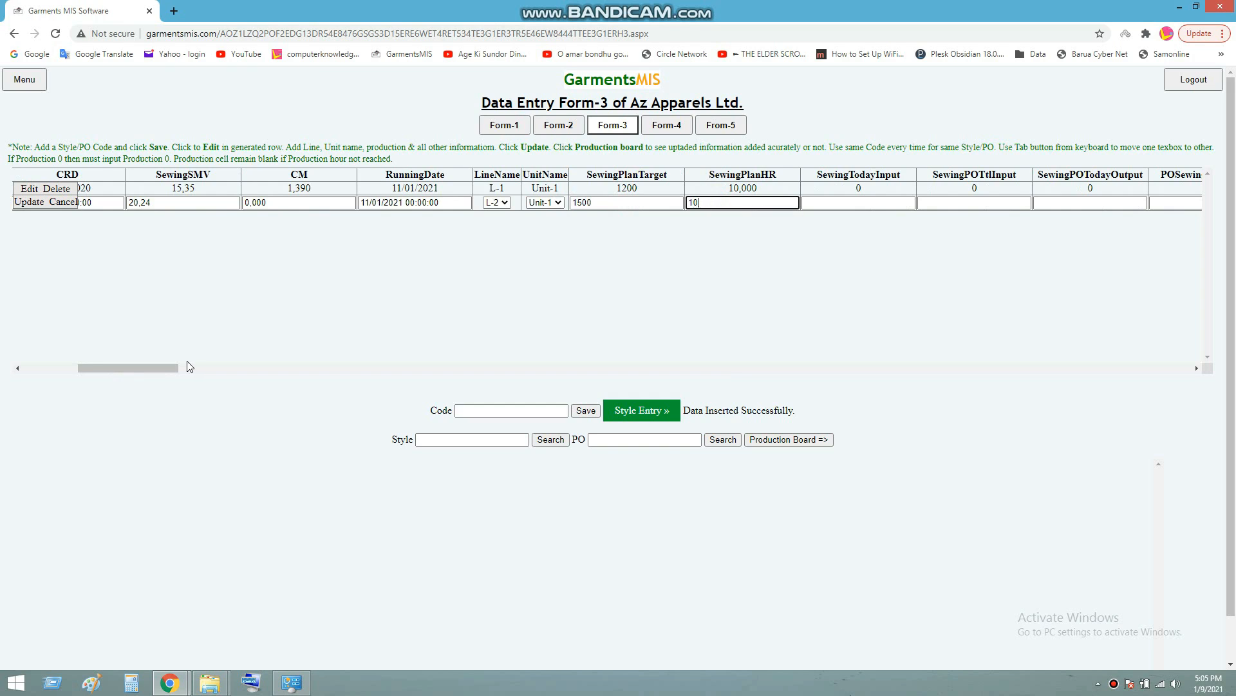
- Set the first-hour manpower, SewingMP1stHR, to 60 in the code 3 row
drag(164, 365, 230, 362)
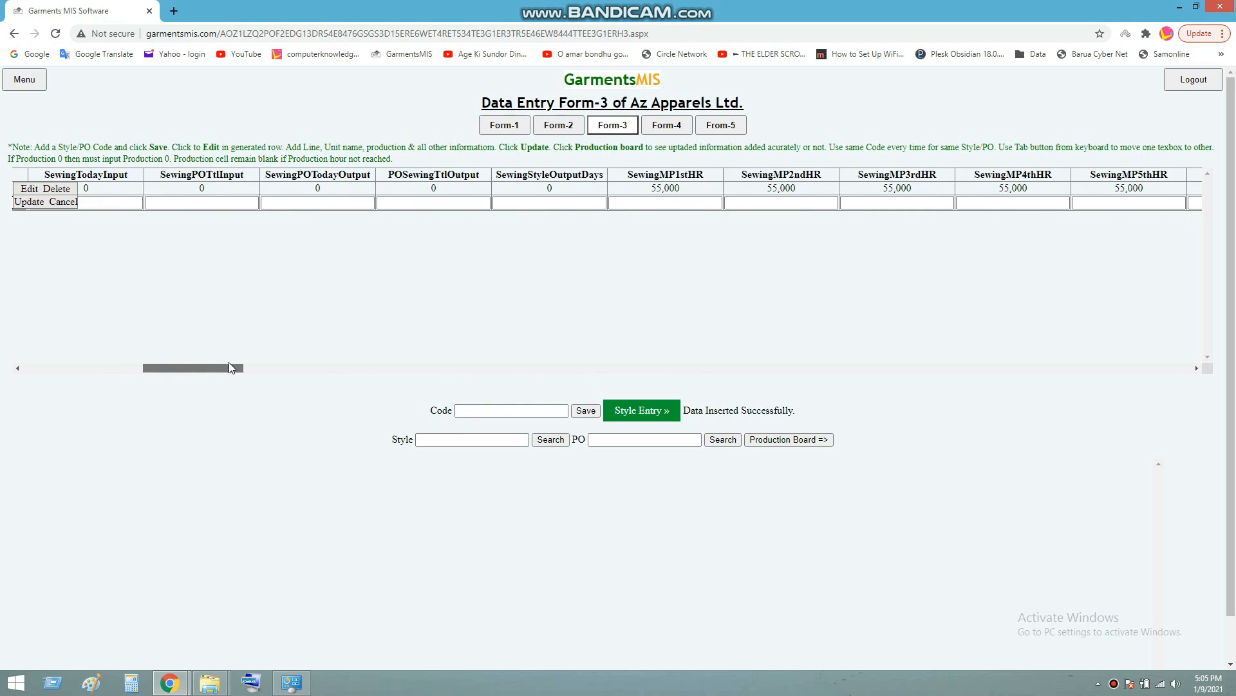
click(680, 201)
click(679, 201)
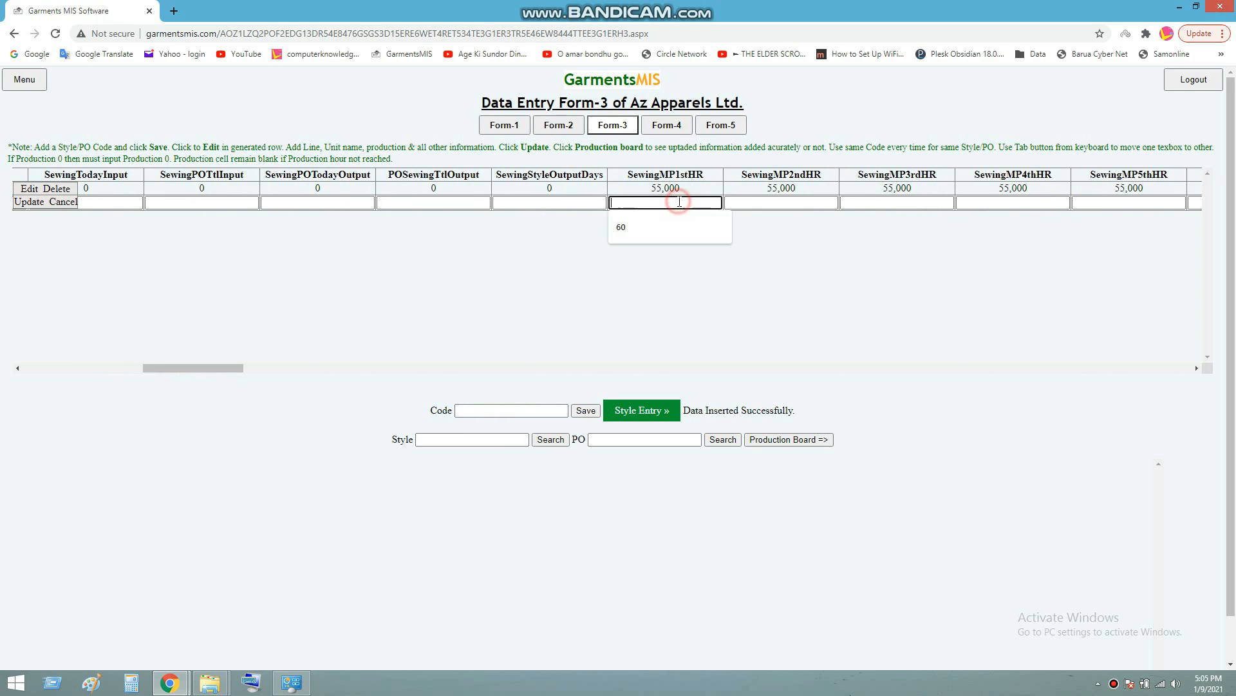
click(621, 225)
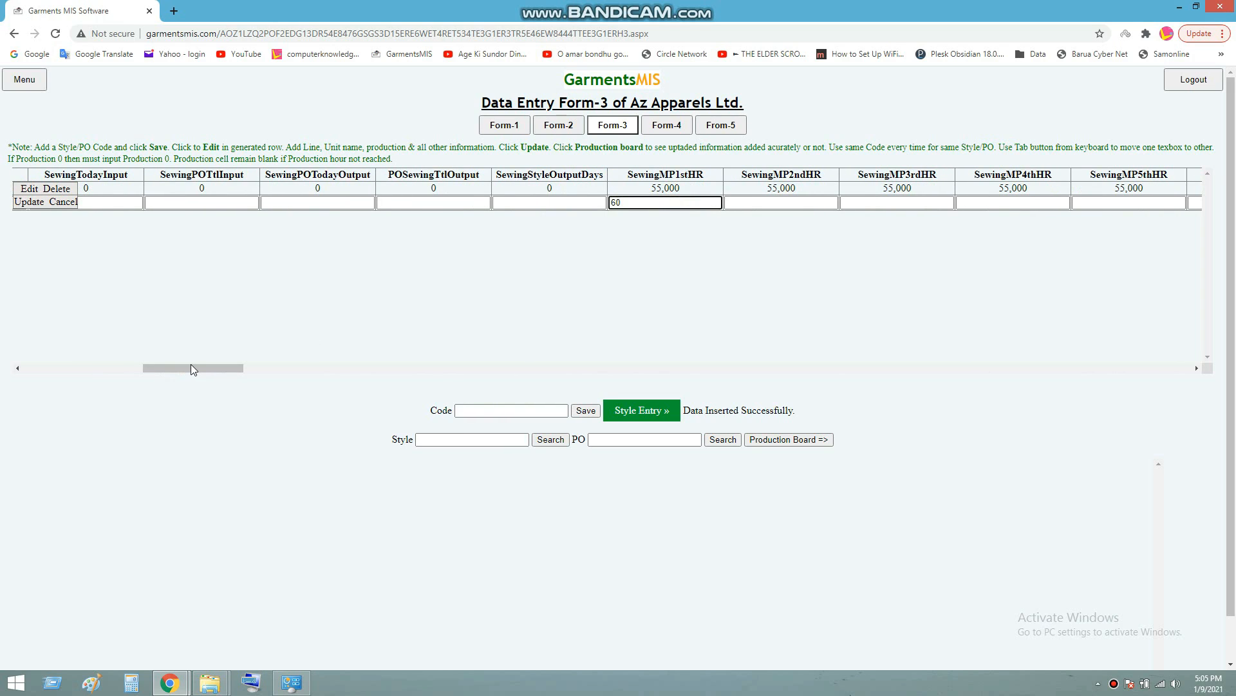
drag(188, 365, 423, 364)
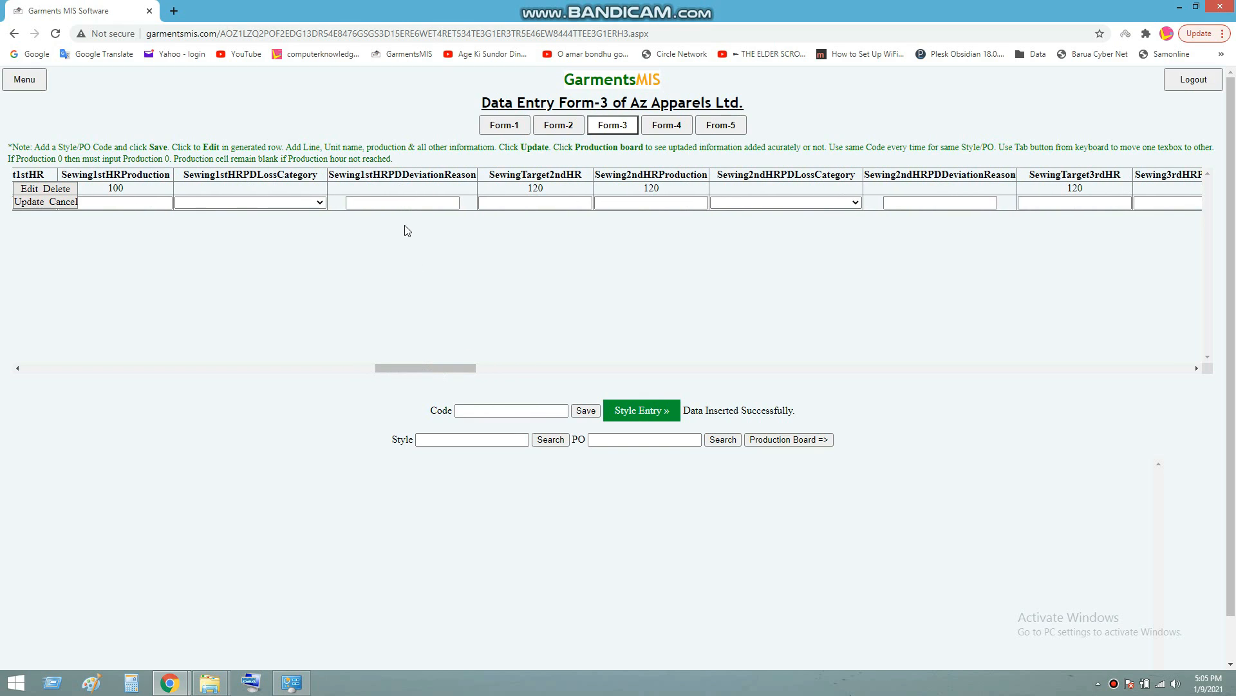
click(541, 201)
text(1500)
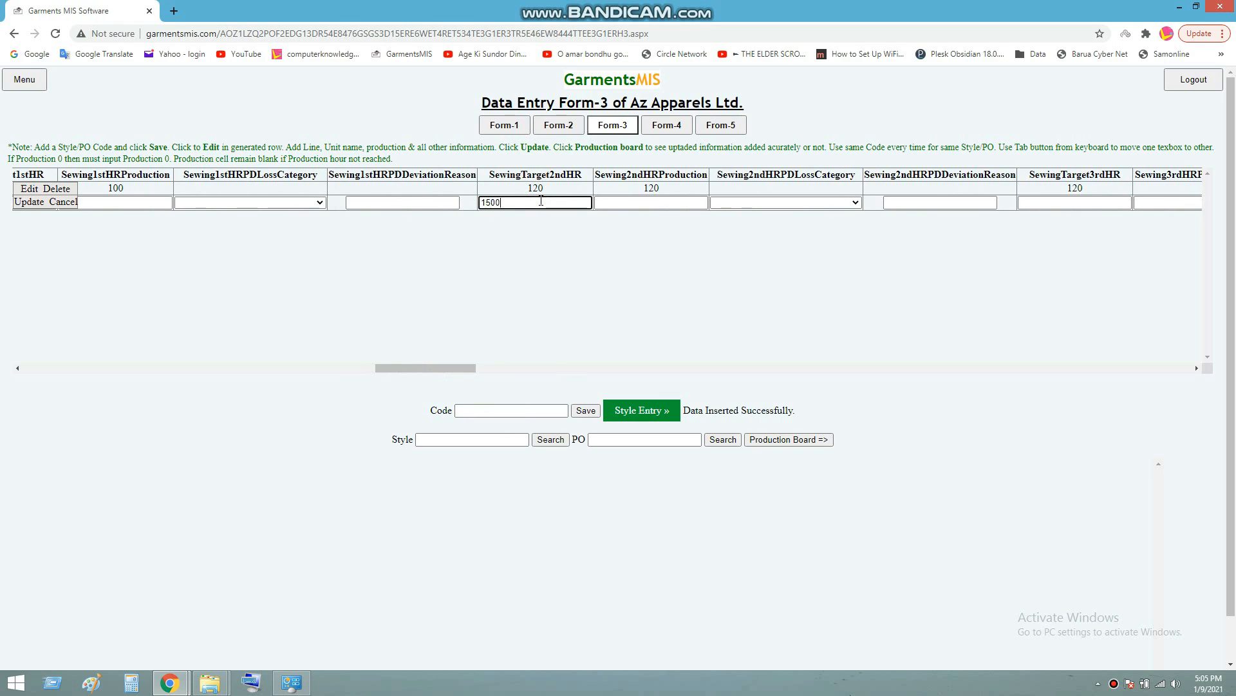
key(Tab)
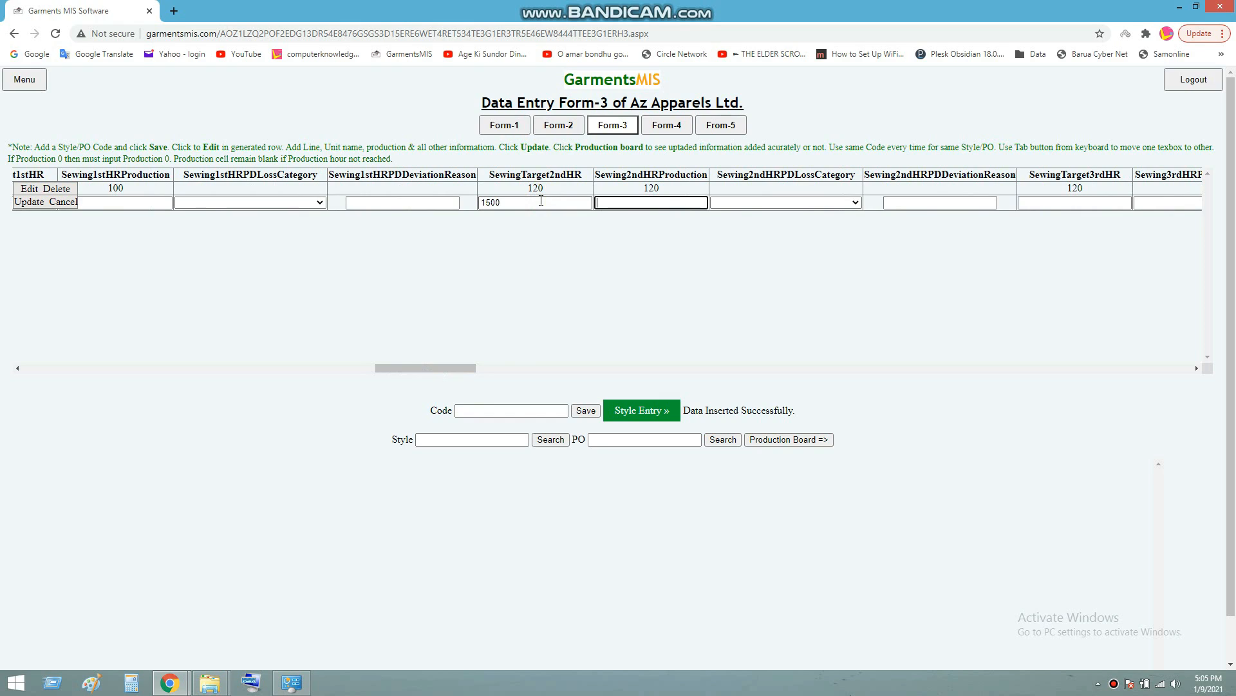
click(541, 201)
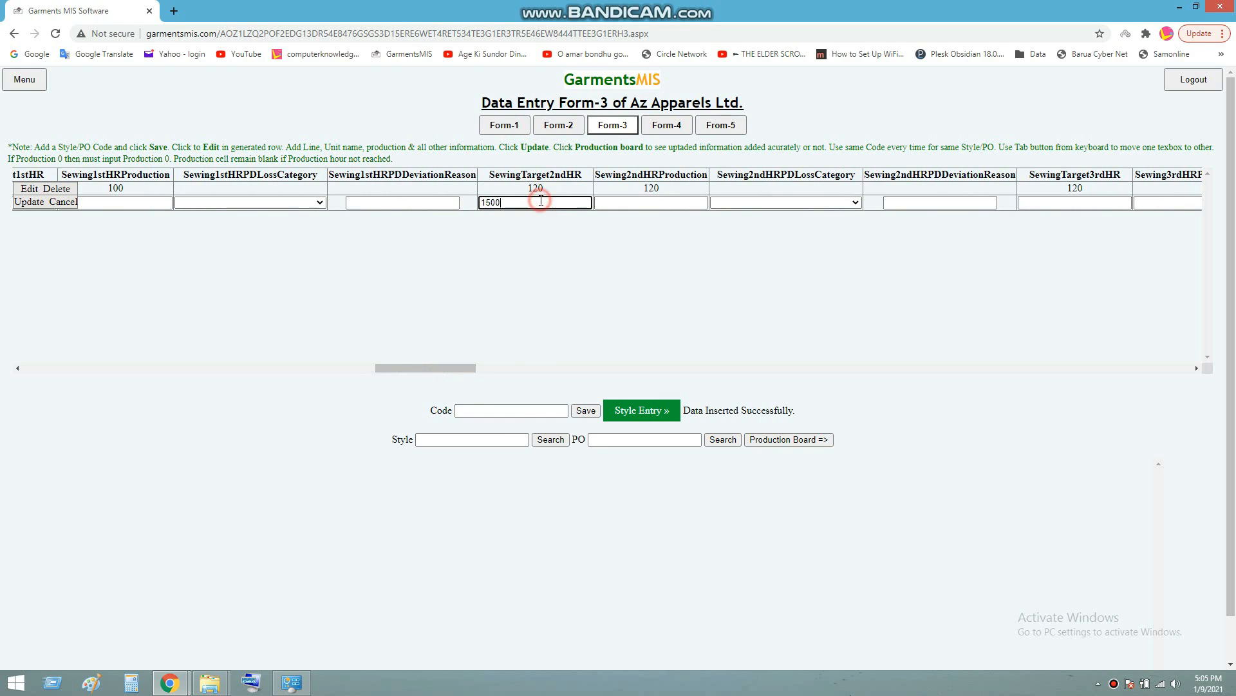
key(BackSpace)
click(661, 204)
double_click(533, 201)
key(BackSpace)
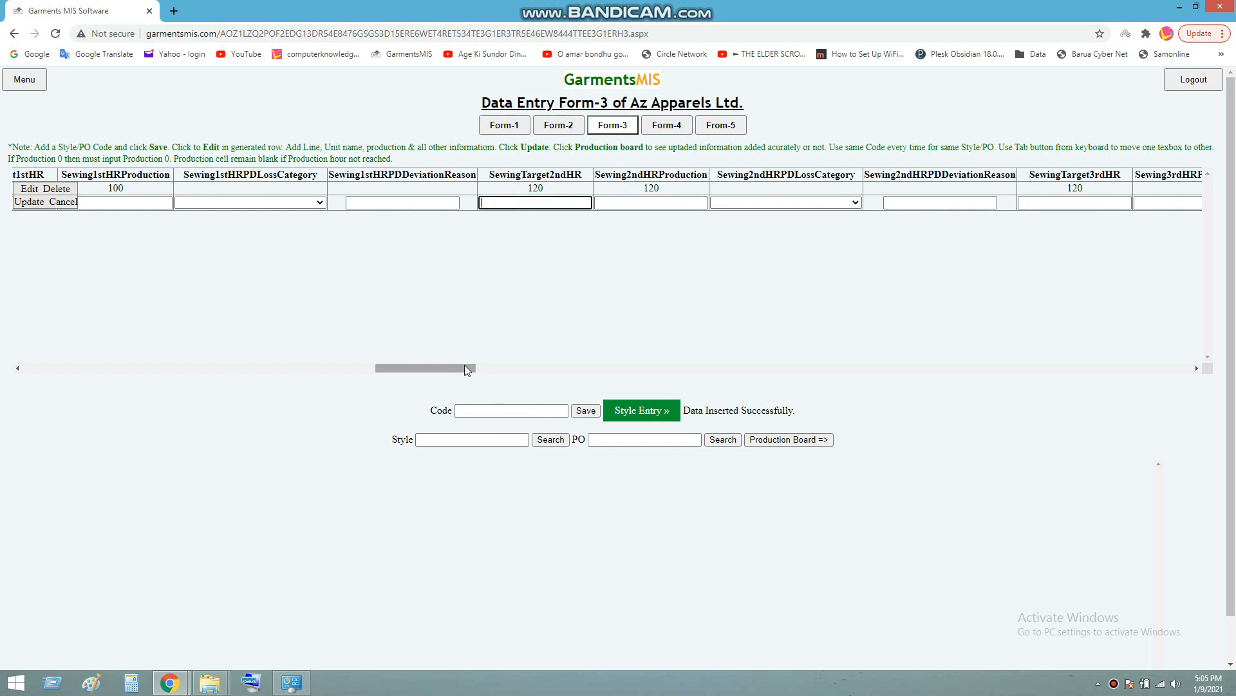
- Set SewingTarget1stHR to 150 and Sewing1stHRProduction to 120 in the code 3 row
drag(462, 365, 434, 367)
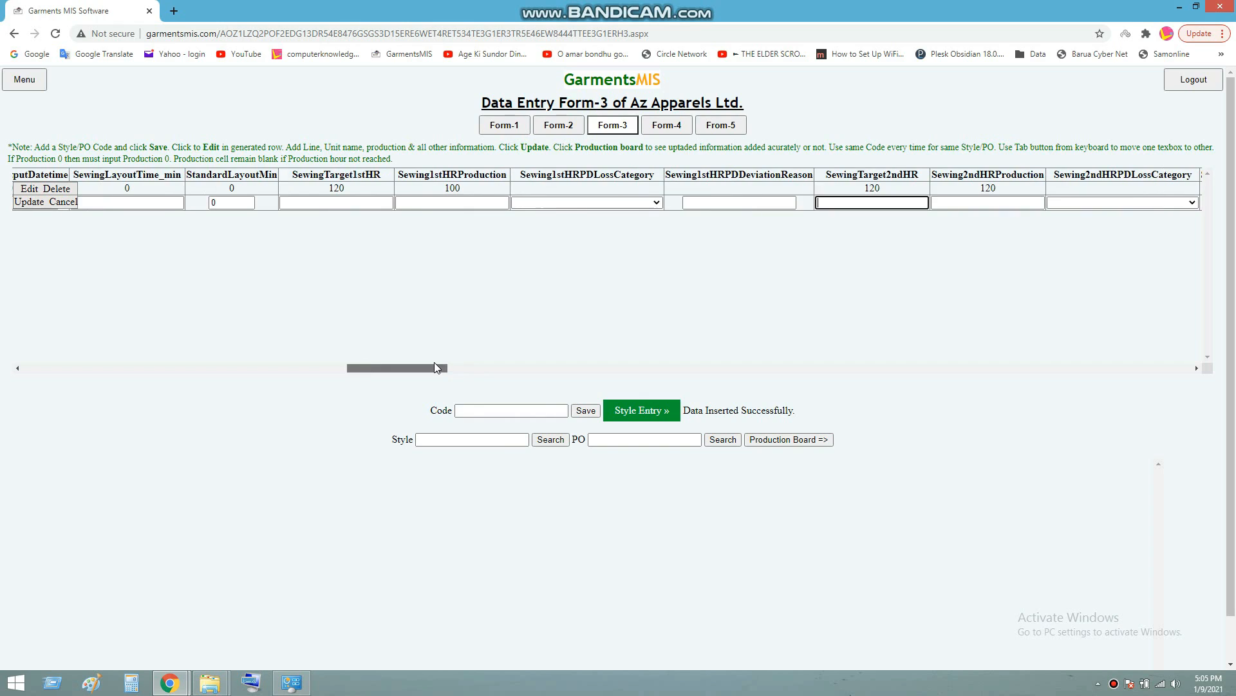
click(364, 202)
text(150)
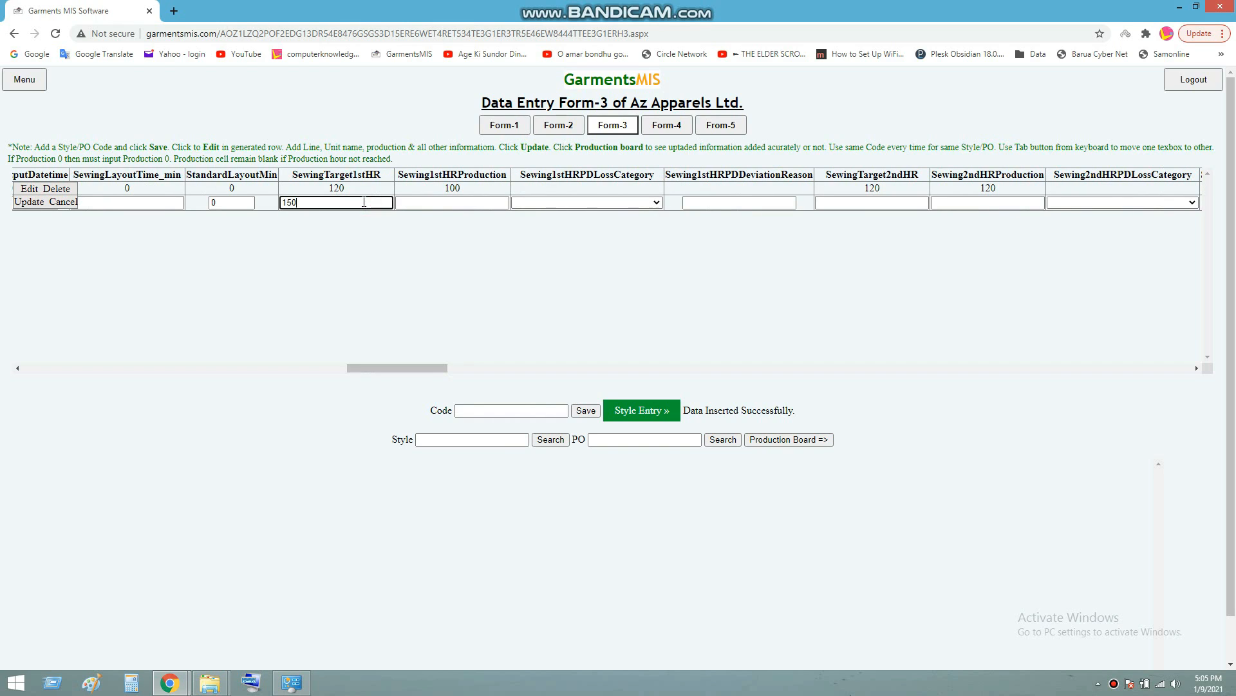
click(481, 203)
text(1)
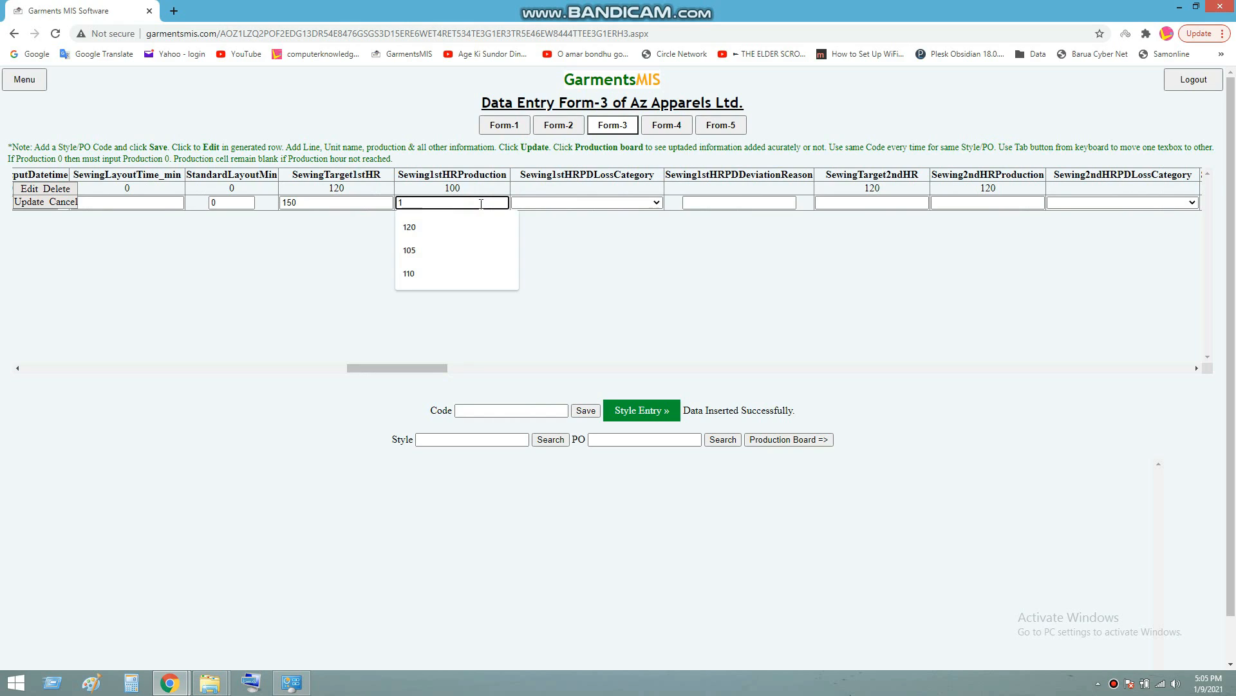
text(20)
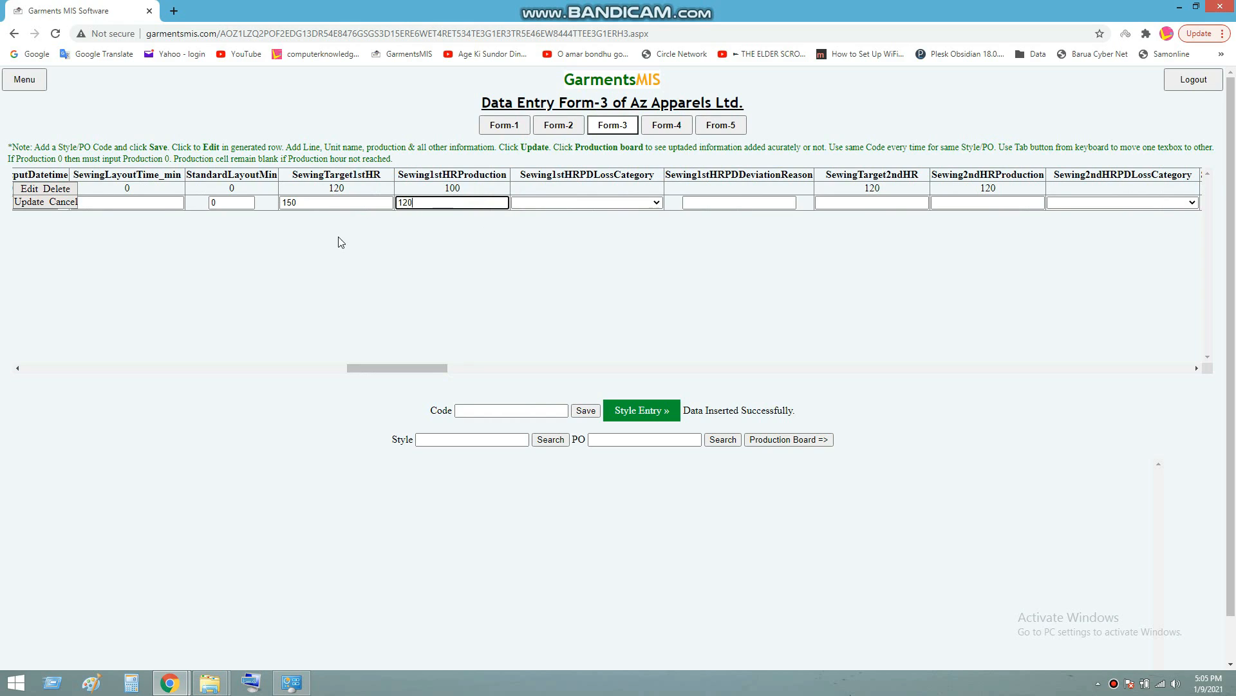
- Set SewingLineDefect to 25, update the code 3 row, and open the production board
drag(418, 367, 994, 371)
click(1007, 203)
text(25)
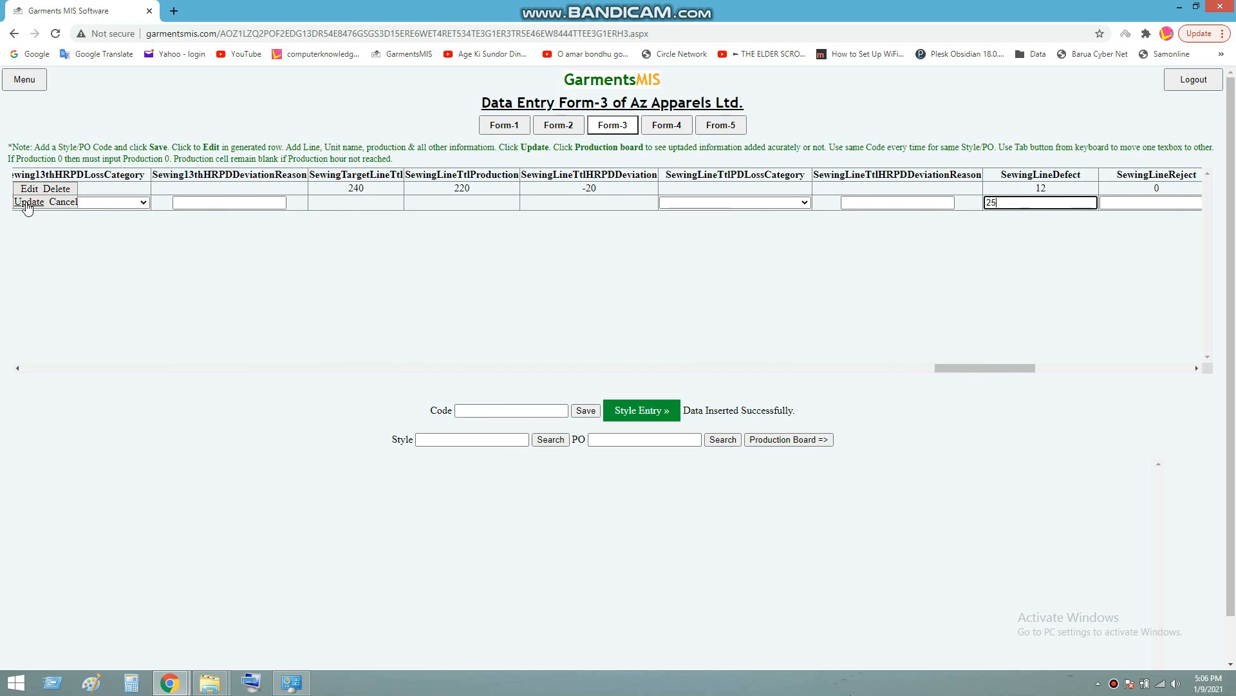
click(27, 204)
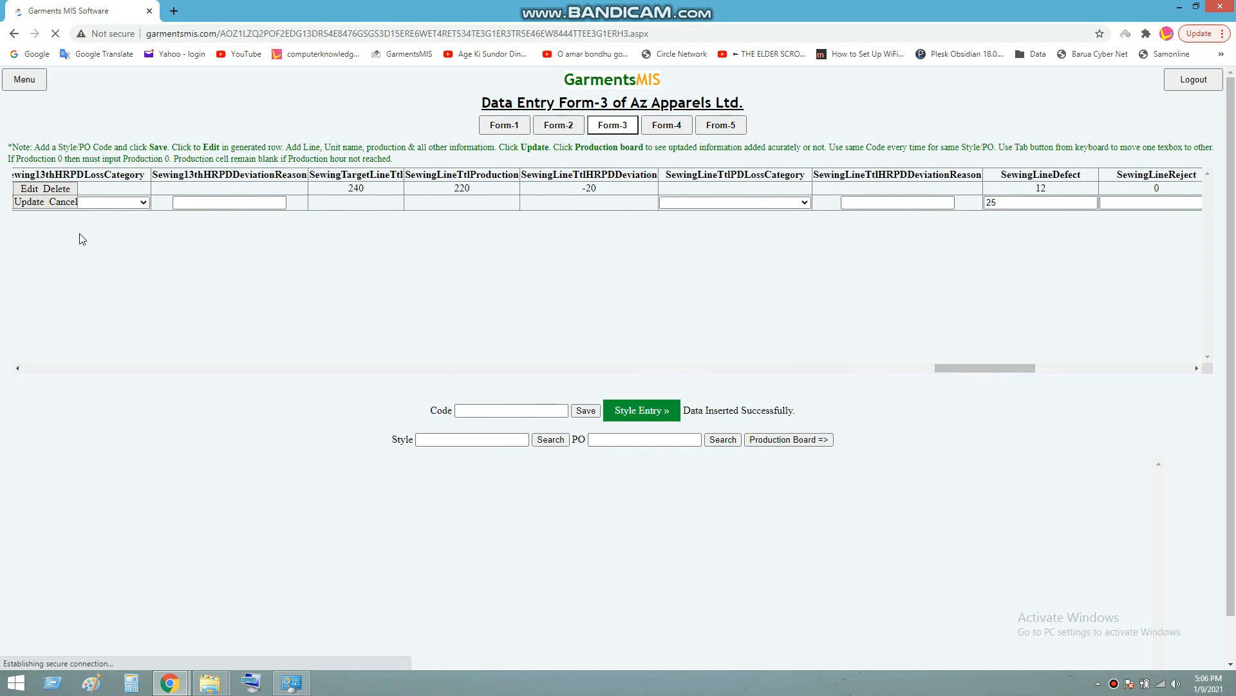
click(774, 440)
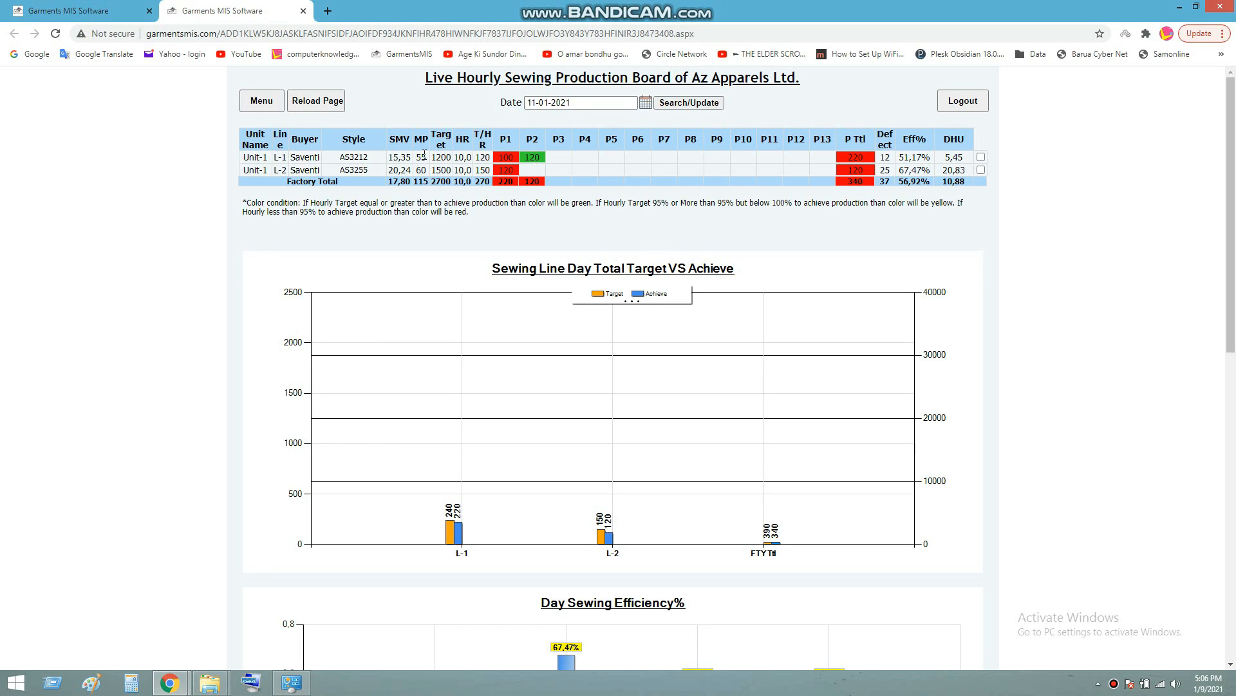
- Load garmentsmis.com and open the Login 1 page
click(266, 39)
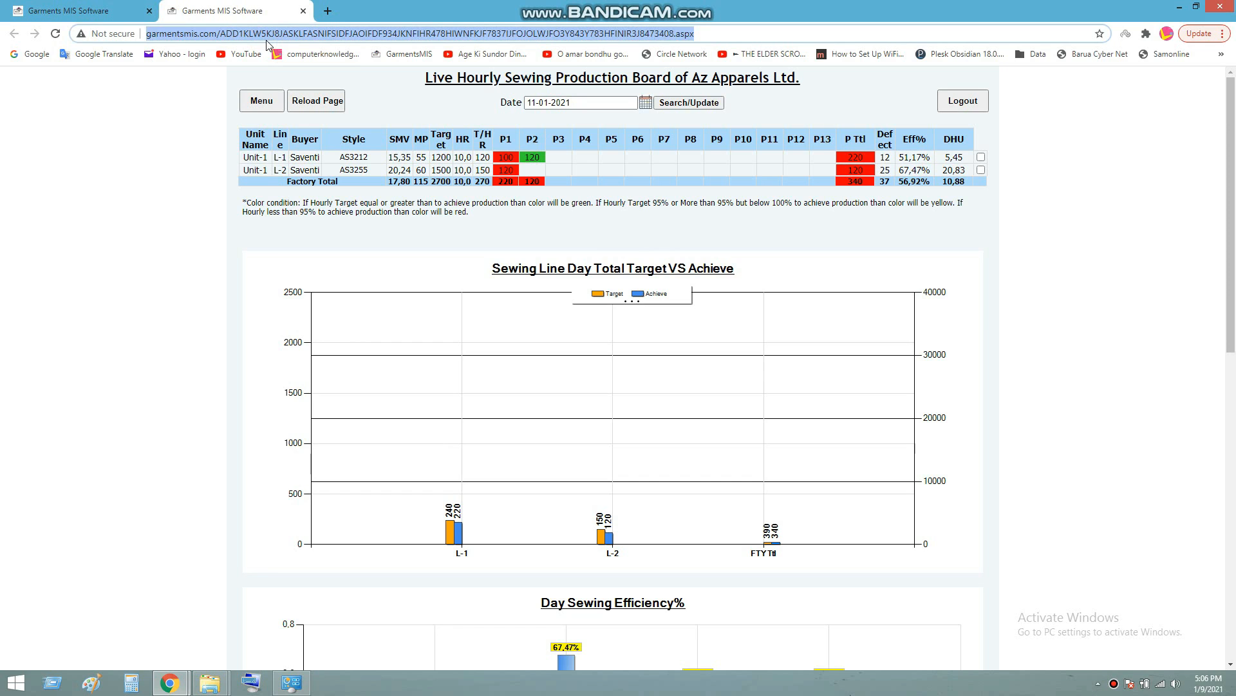
text(g)
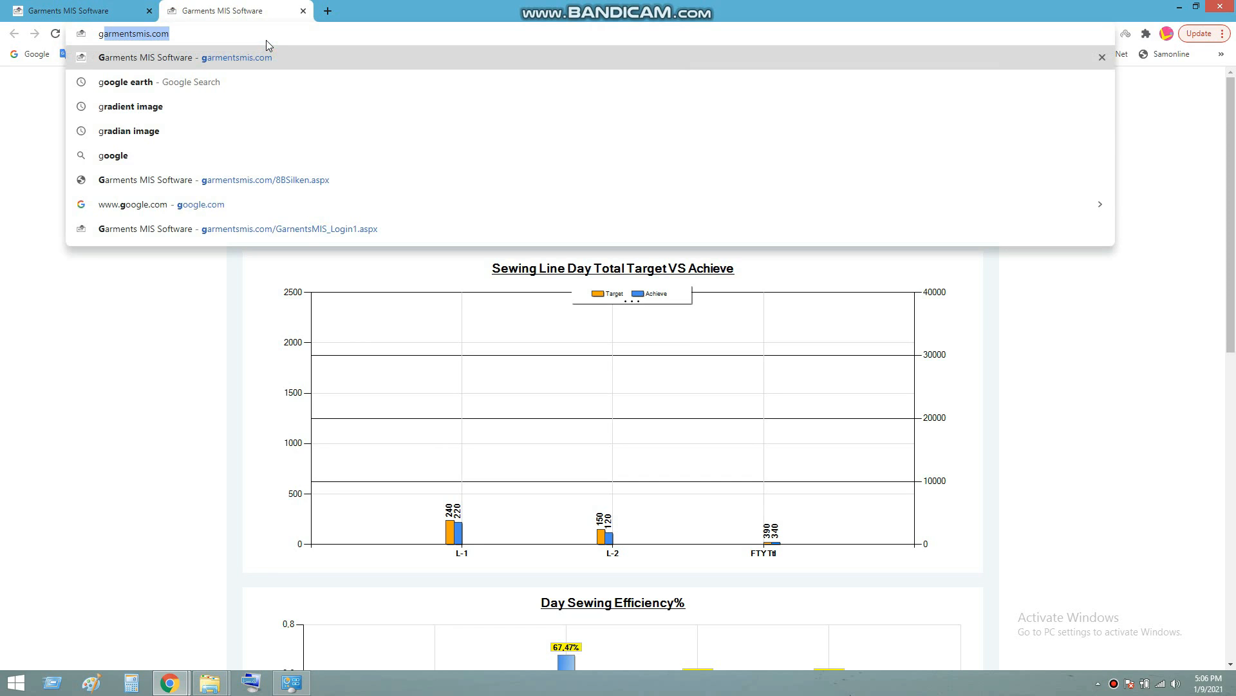
key(Return)
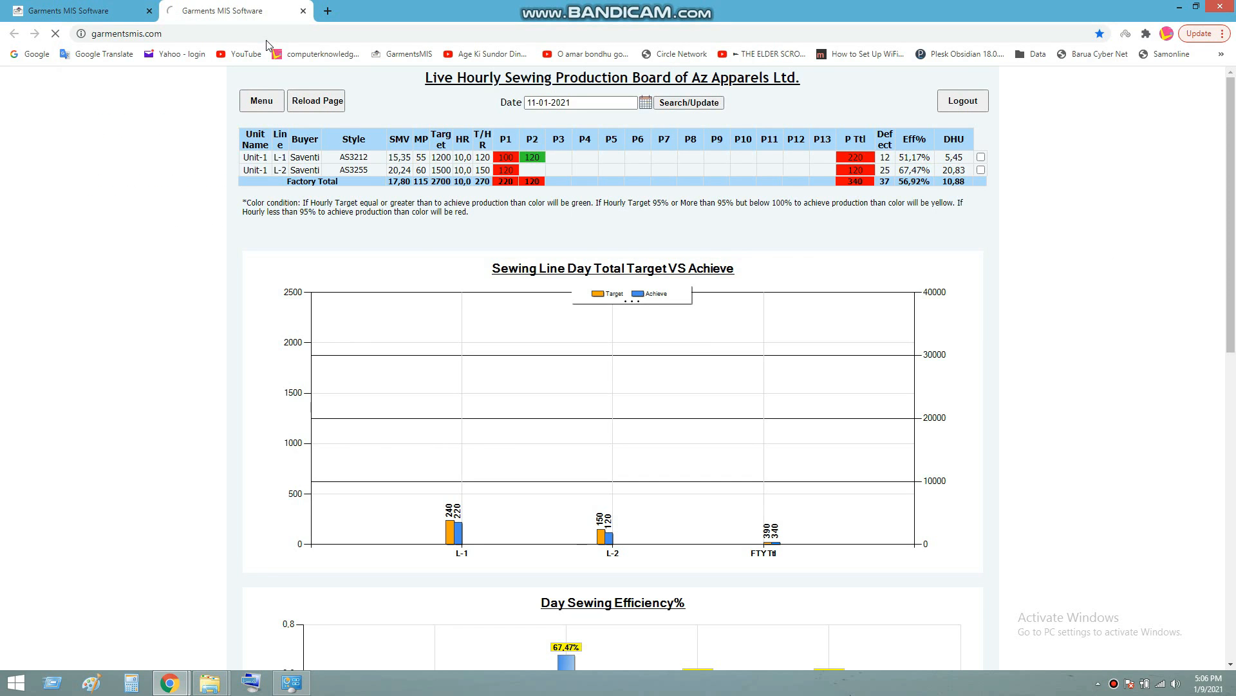
click(966, 95)
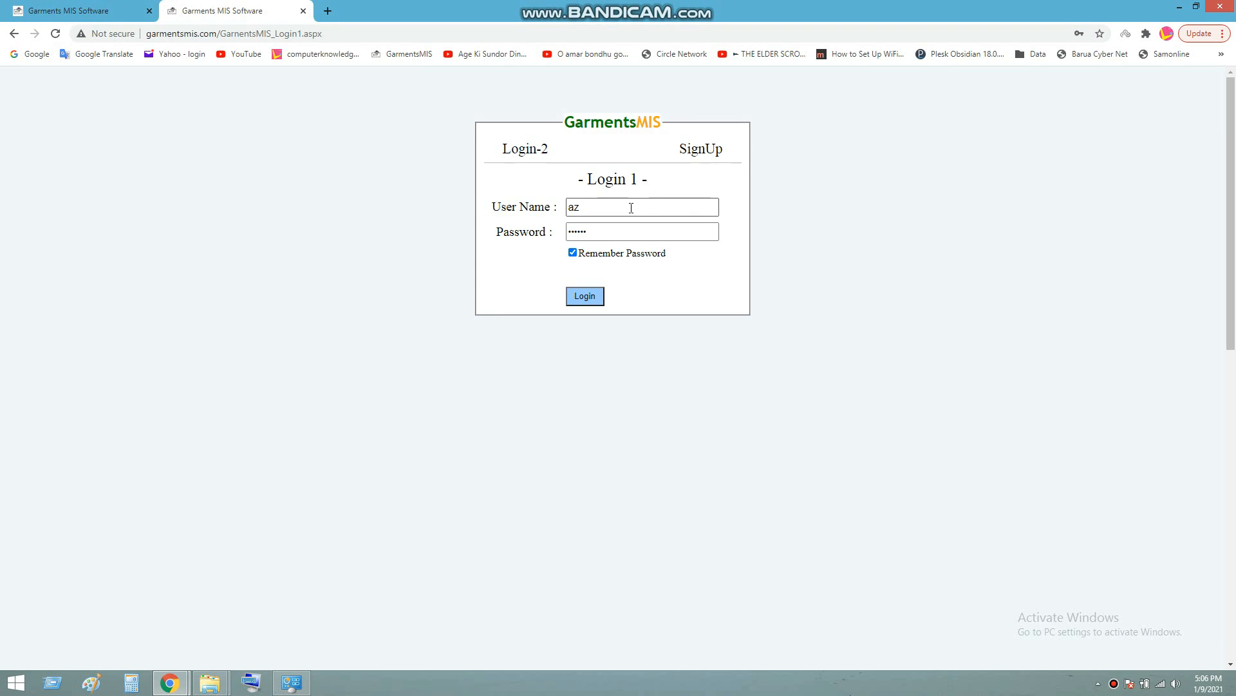
- Re-enter the account password, log in through Login 1, and dismiss the browser's password check prompt
click(629, 208)
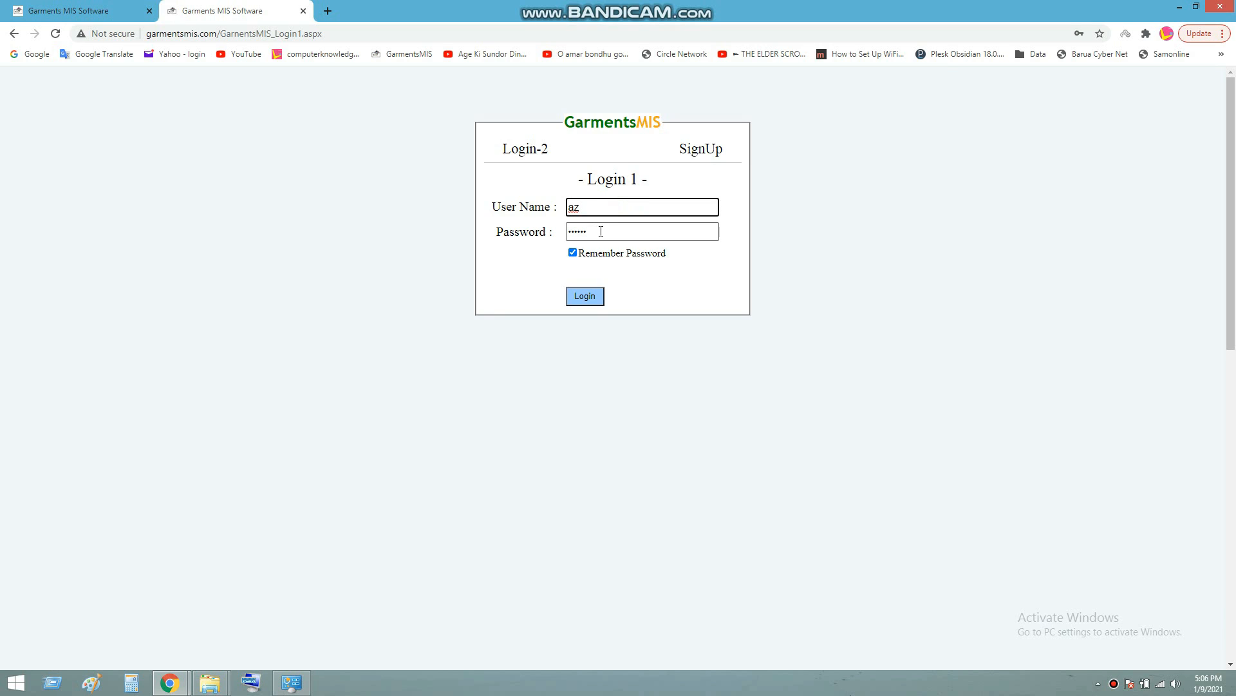
drag(601, 232, 567, 233)
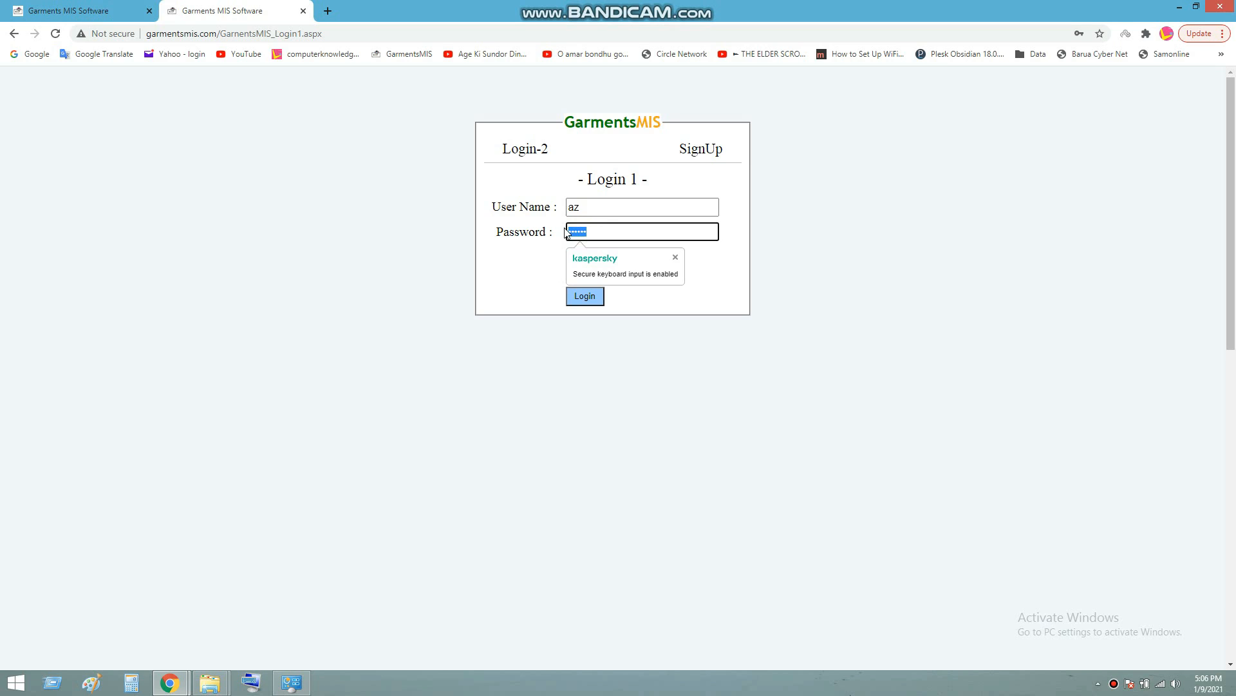
text(•••)
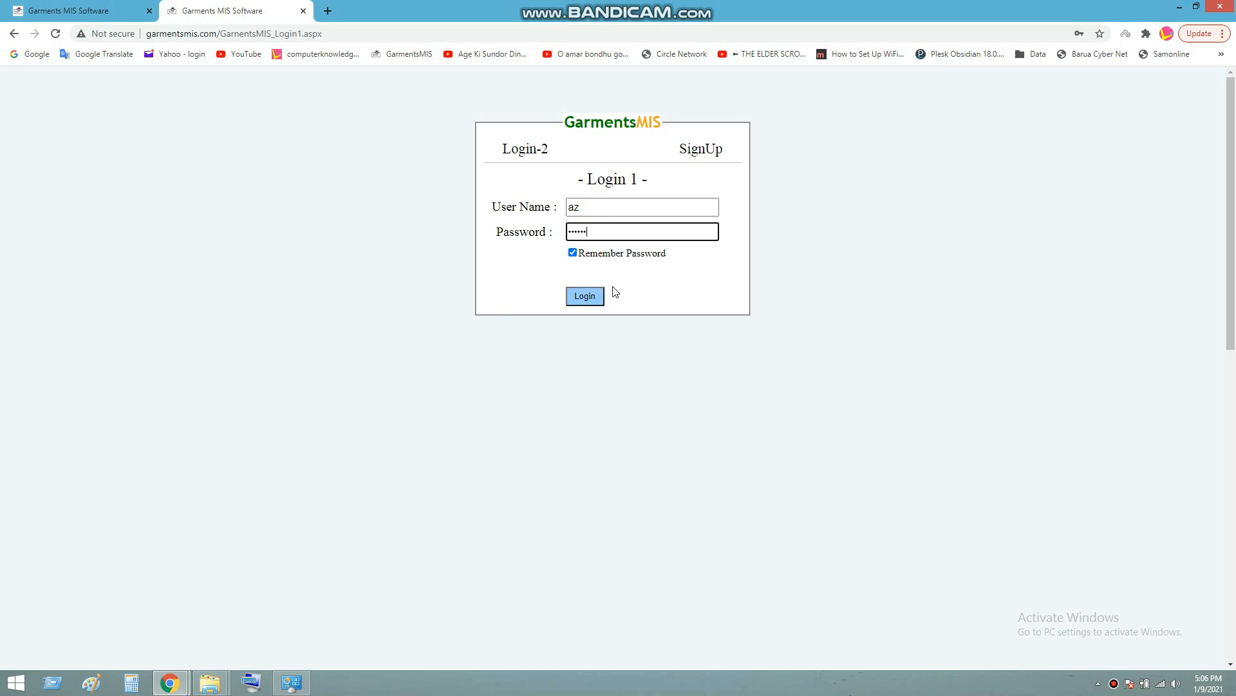
click(589, 297)
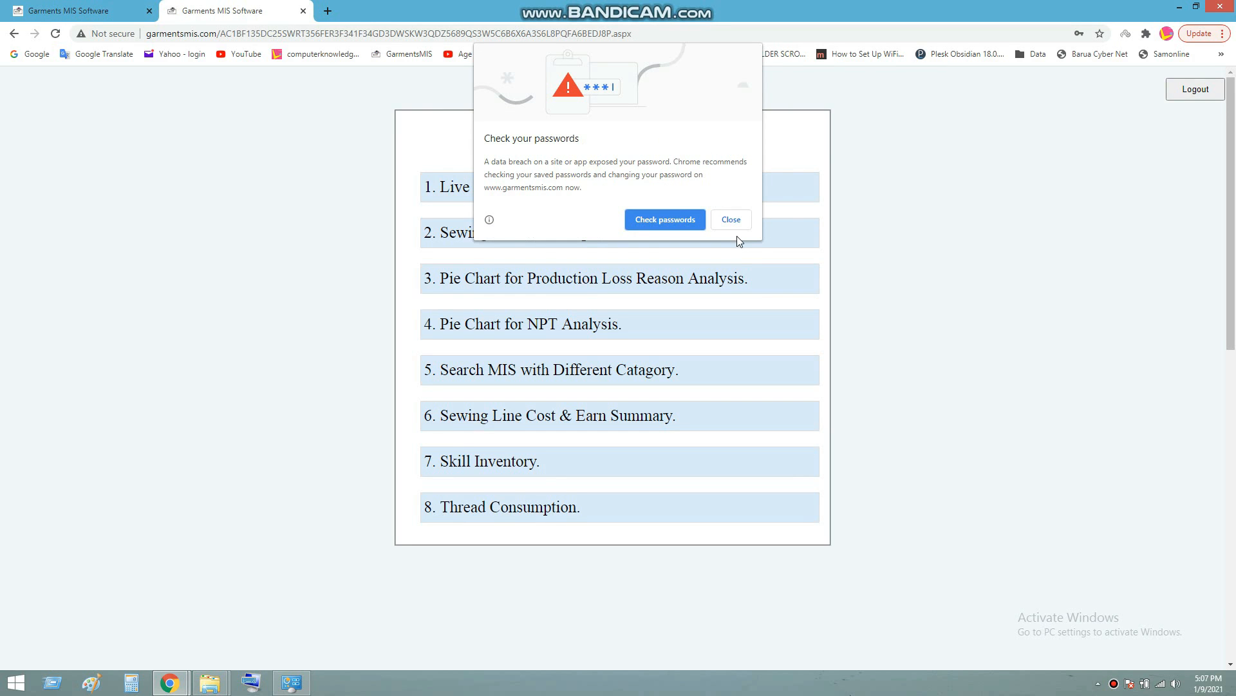
click(734, 224)
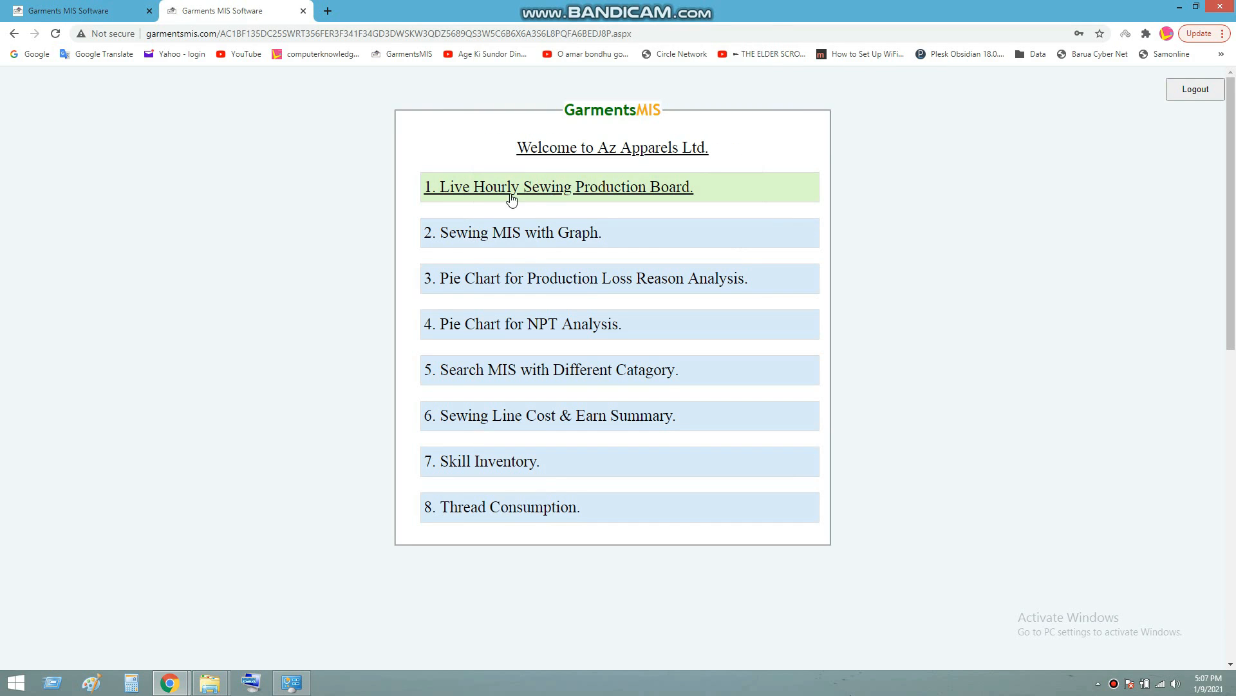
- View the Live Hourly Sewing Production Board and the Sewing MIS with Graph report
click(545, 191)
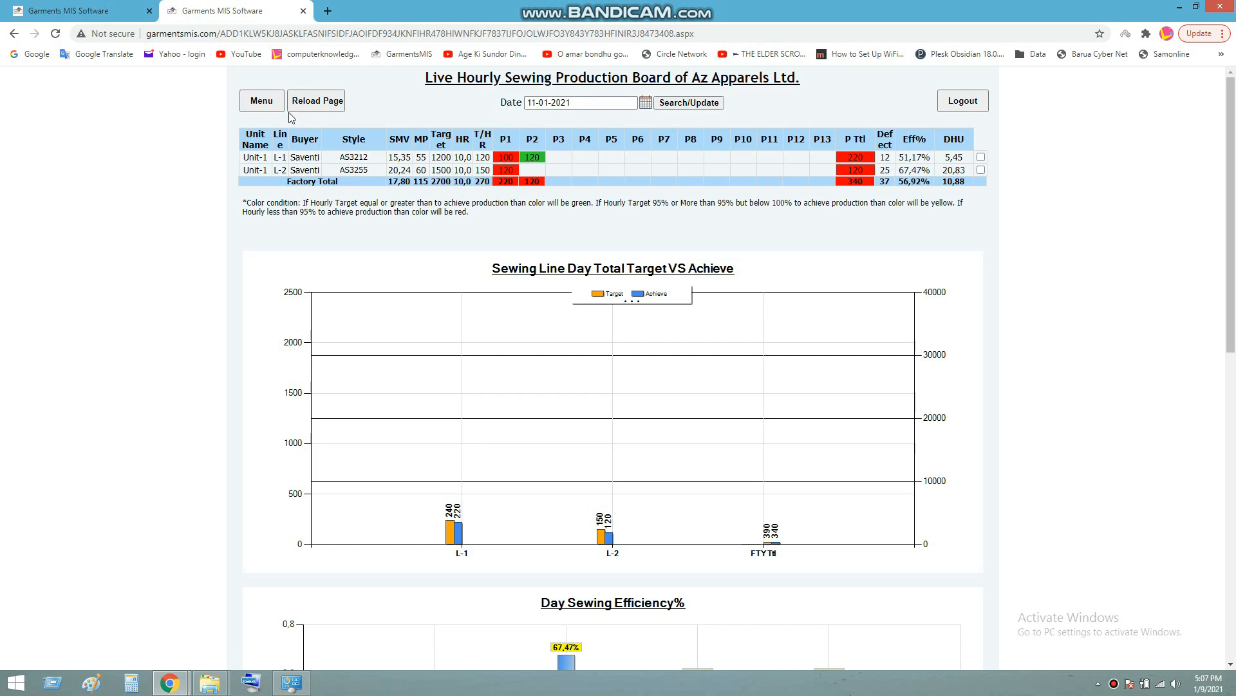
click(264, 102)
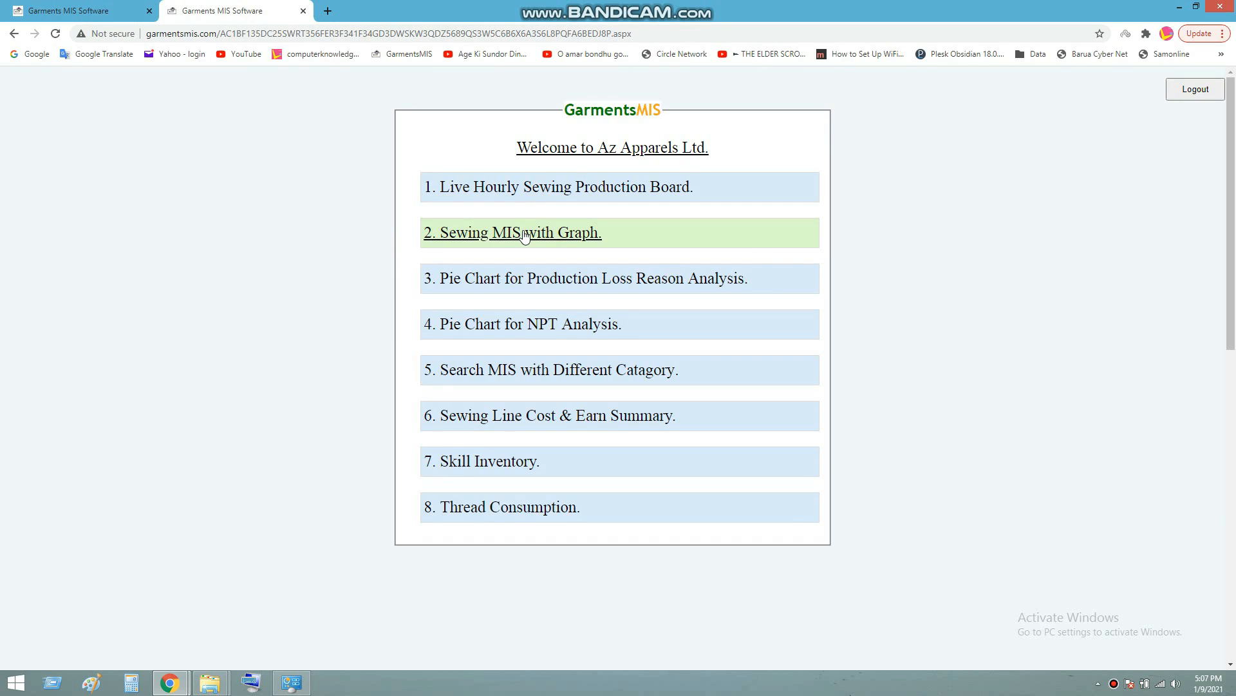
click(525, 235)
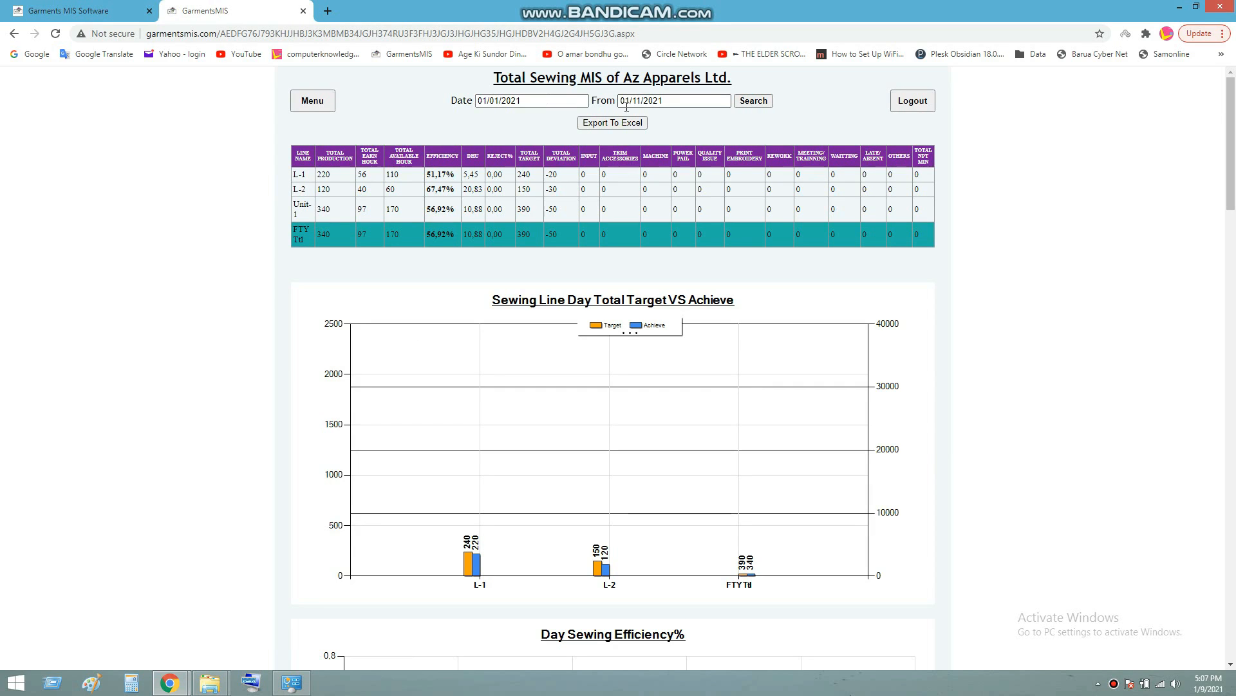
- Return to the Az Apparels Ltd. main menu and log out of the account
click(316, 104)
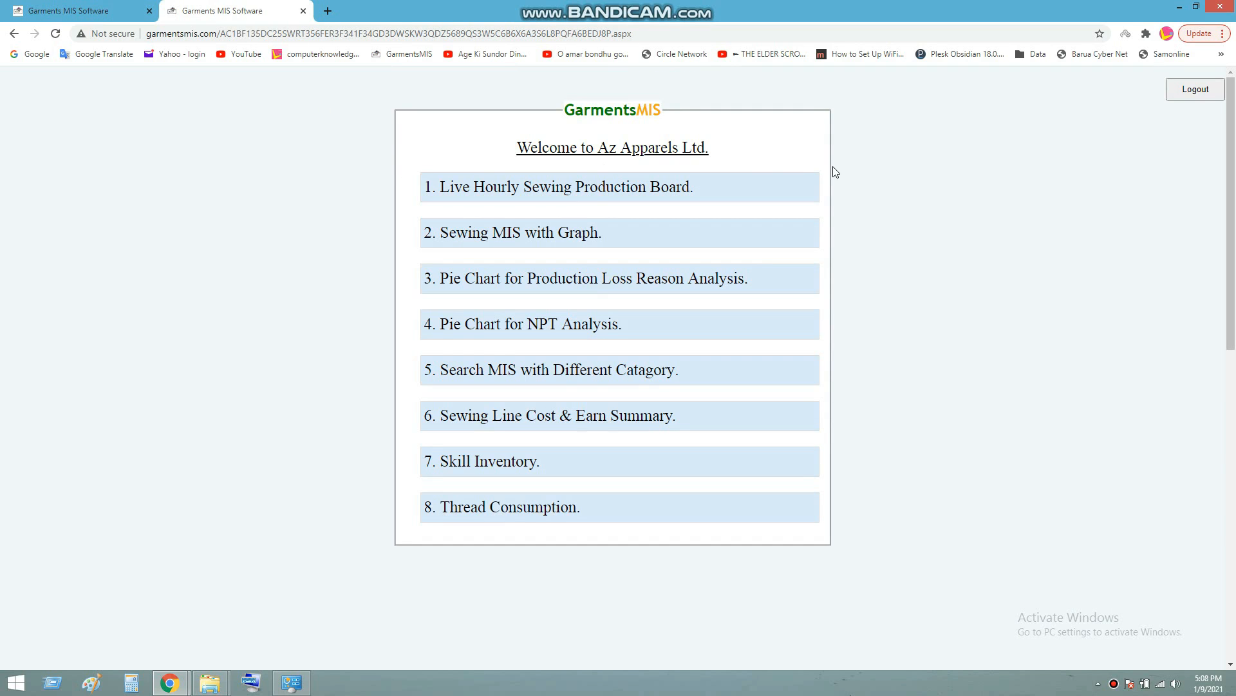
click(1178, 94)
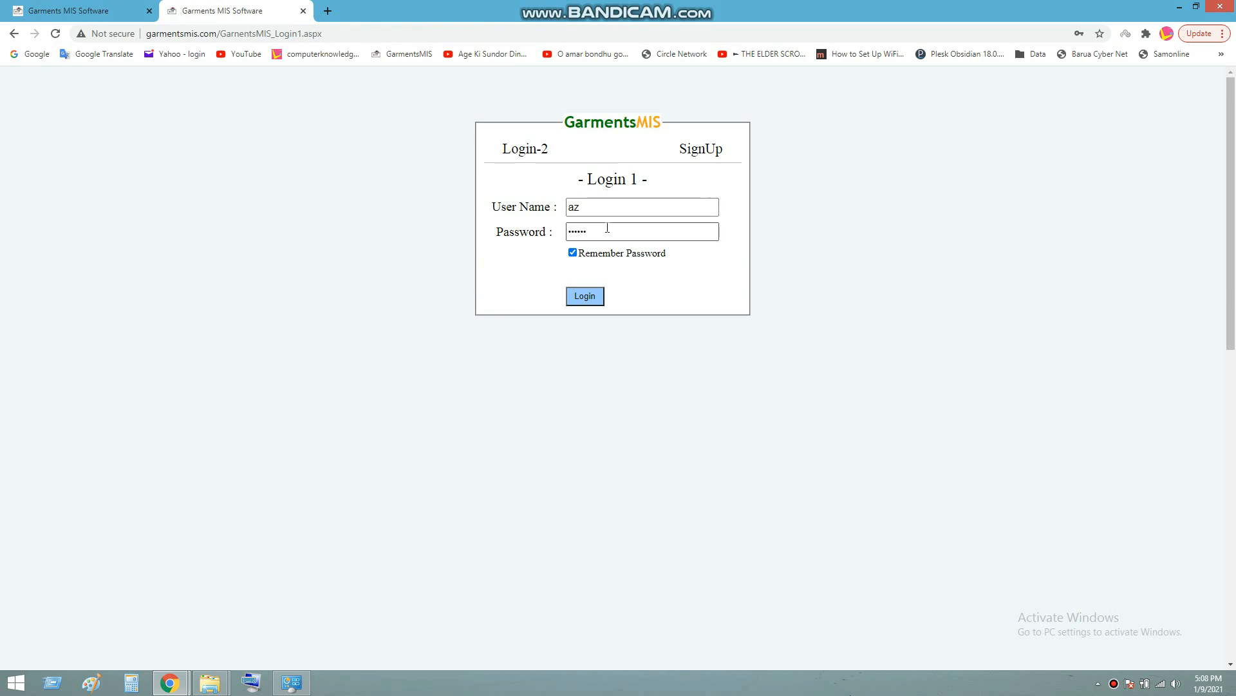